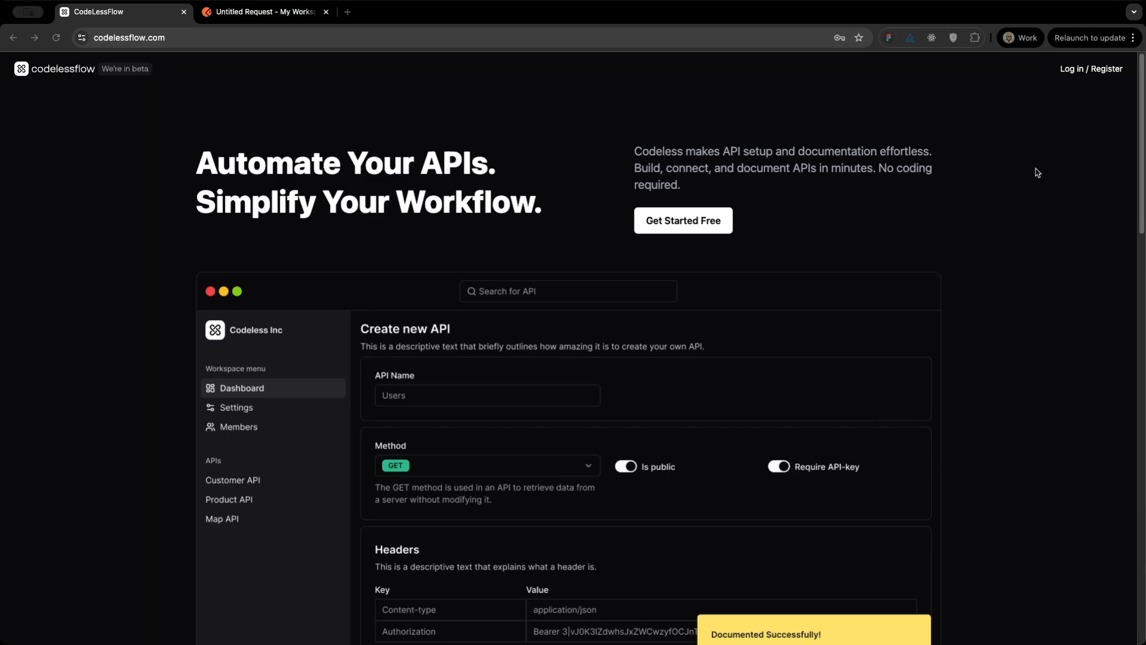
Sign in to codelessflow with the account's email and password
{"action": "left_click", "coordinate": [1073, 69]}
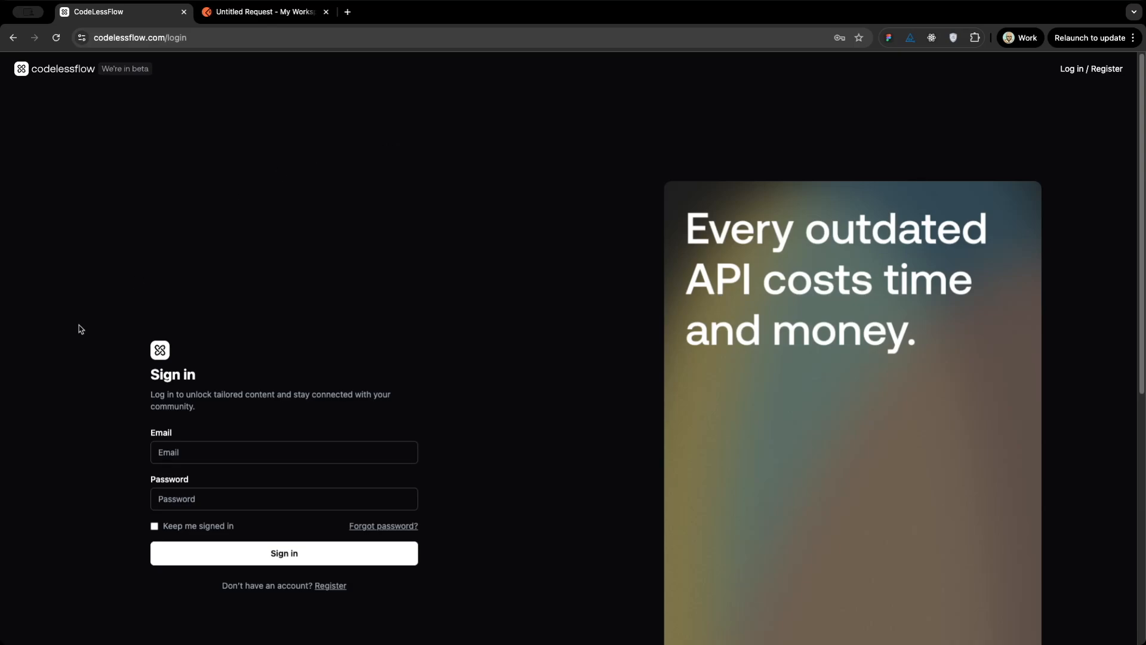
{"action": "left_click", "coordinate": [175, 452]}
{"action": "left_click", "coordinate": [239, 483]}
{"action": "left_click", "coordinate": [213, 504]}
{"action": "type", "text": "••"}
{"action": "key", "text": "BackSpace"}
{"action": "key", "text": "BackSpace"}
{"action": "type", "text": "•••••••••"}
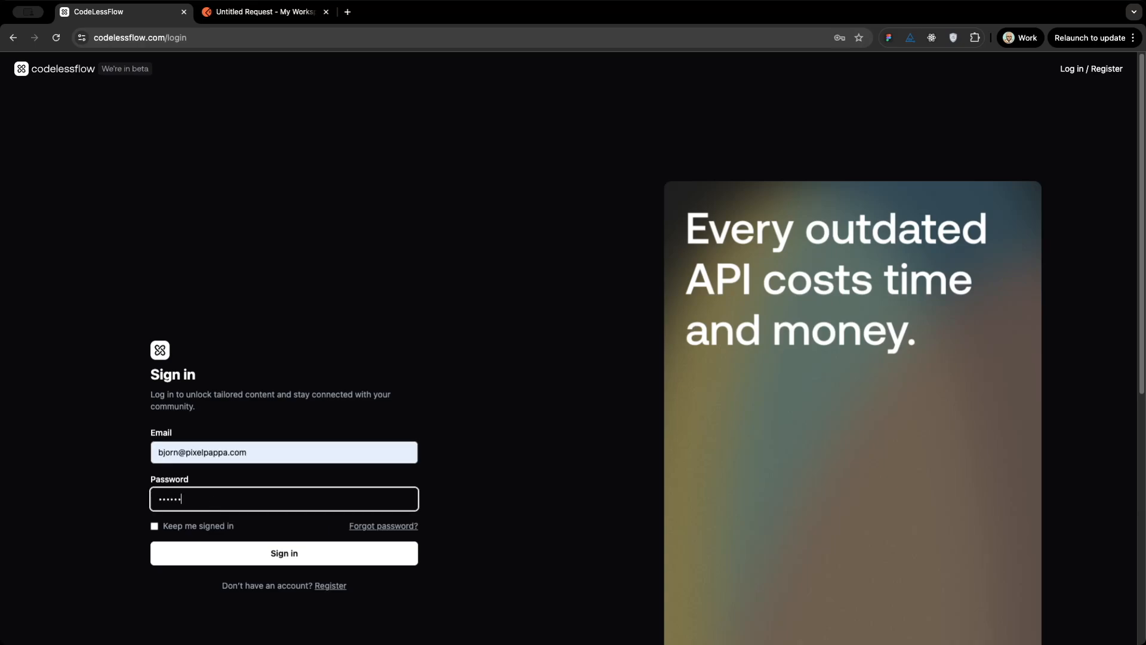
{"action": "type", "text": "••"}
{"action": "key", "text": "Return"}
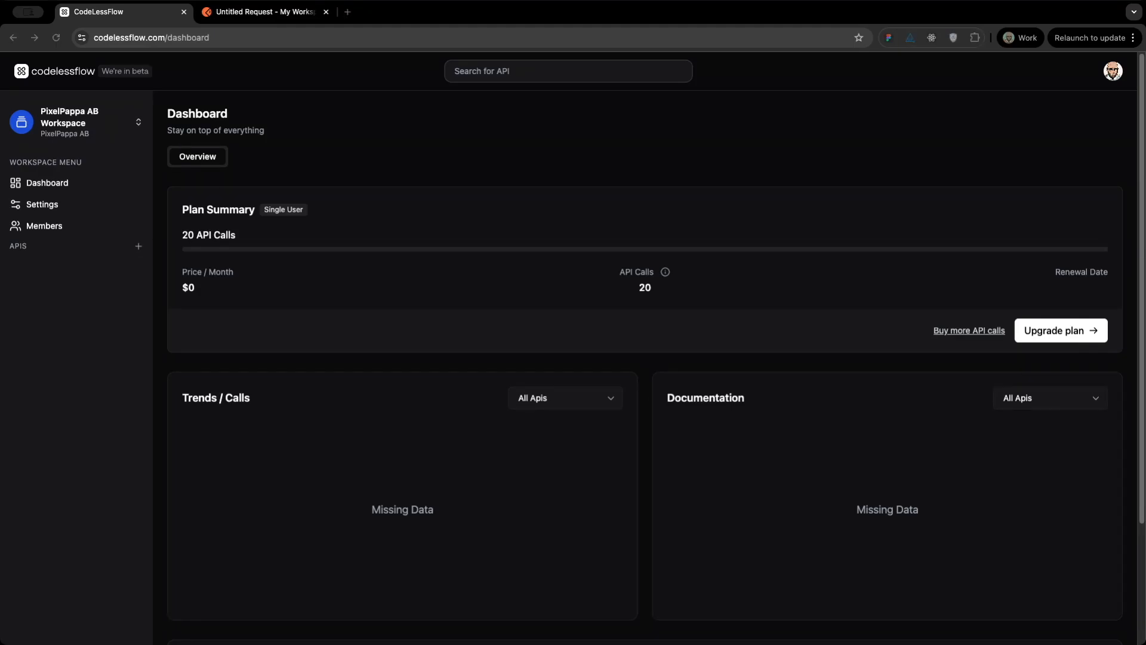
Start creating a new API in the workspace and name it MyAPI
{"action": "left_click", "coordinate": [97, 282]}
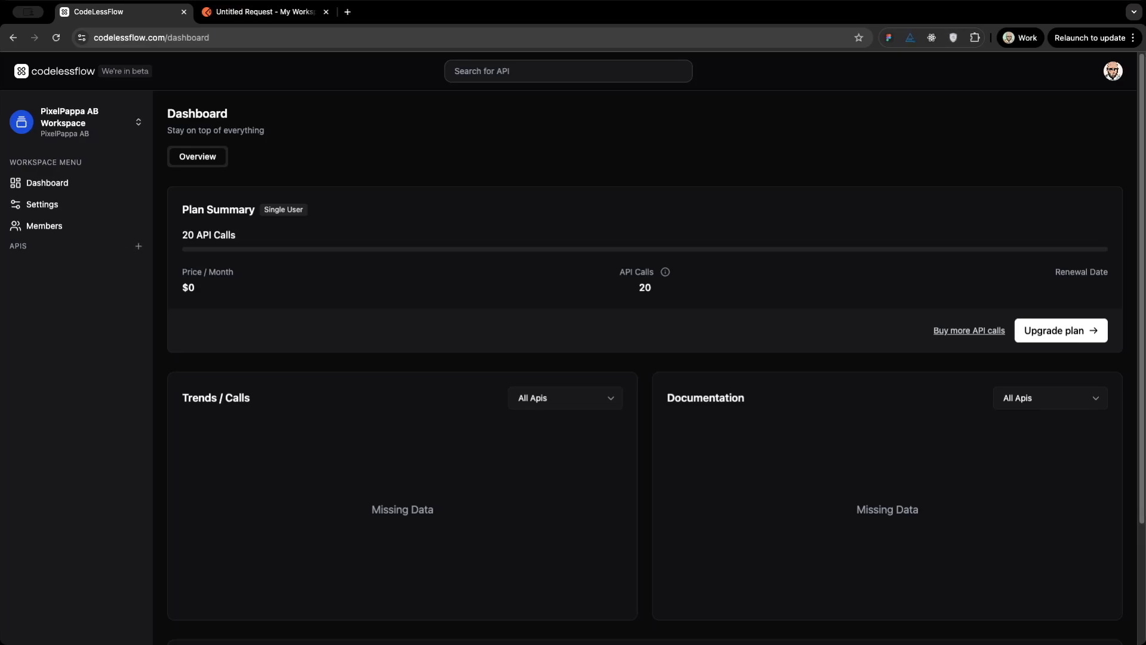
{"action": "left_click", "coordinate": [139, 247]}
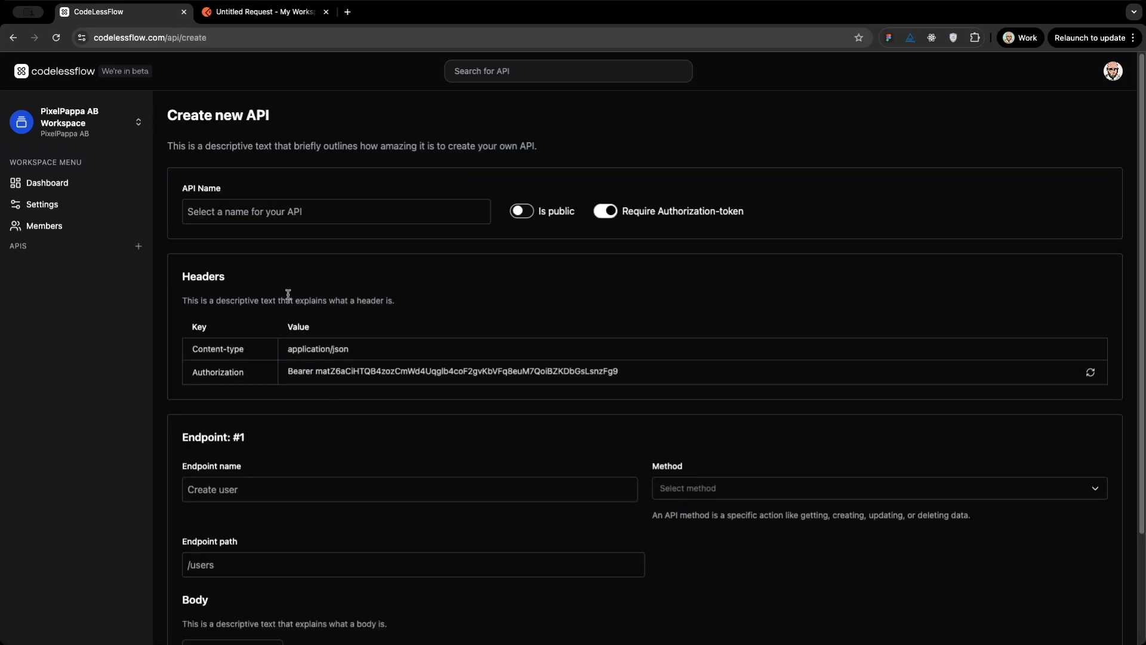
{"action": "left_click", "coordinate": [267, 215]}
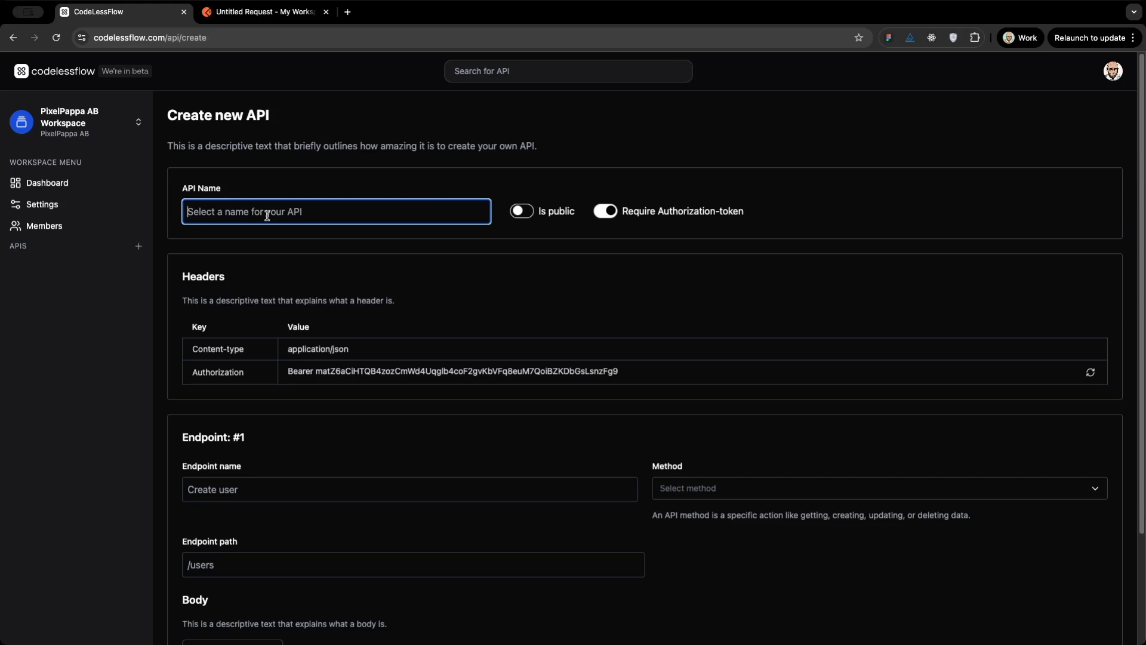
{"action": "type", "text": "MyAPI"}
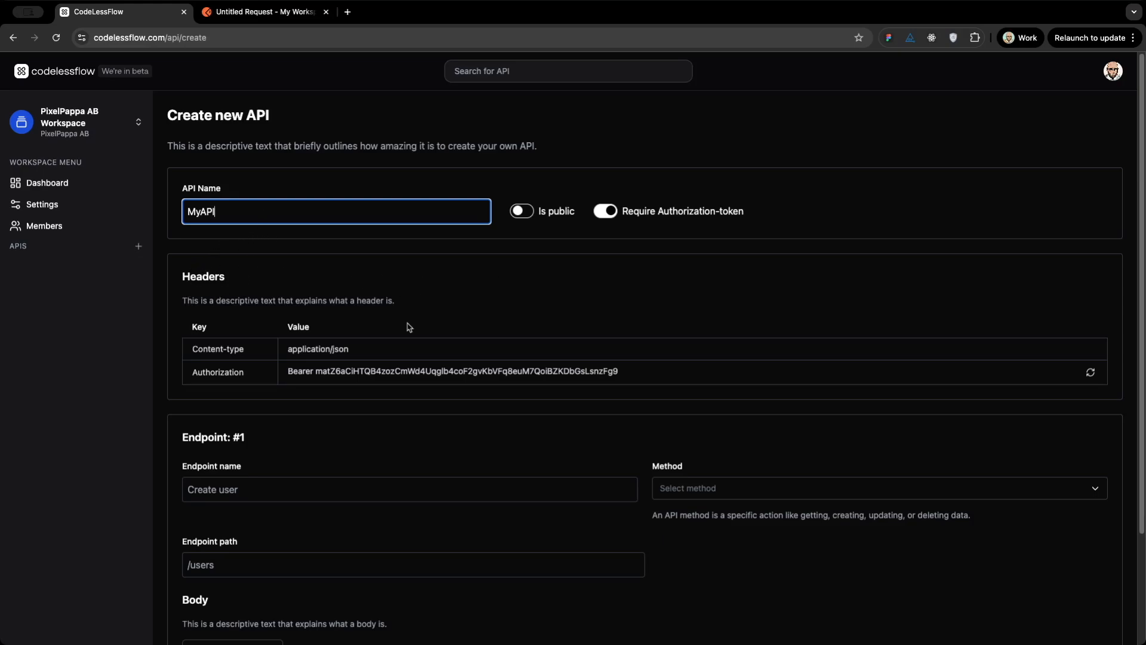
Define the first endpoint with the name "Create new user", the GET method and the path /users
{"action": "scroll", "coordinate": [364, 343], "scroll_direction": "down", "scroll_amount": 2}
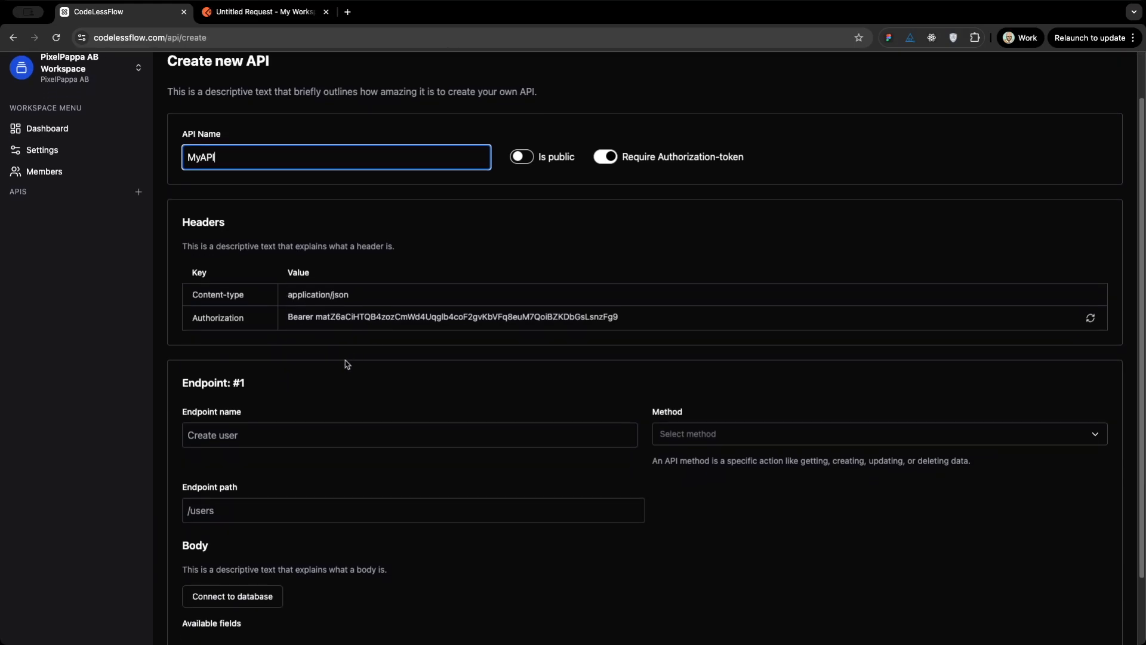
{"action": "left_click", "coordinate": [234, 434]}
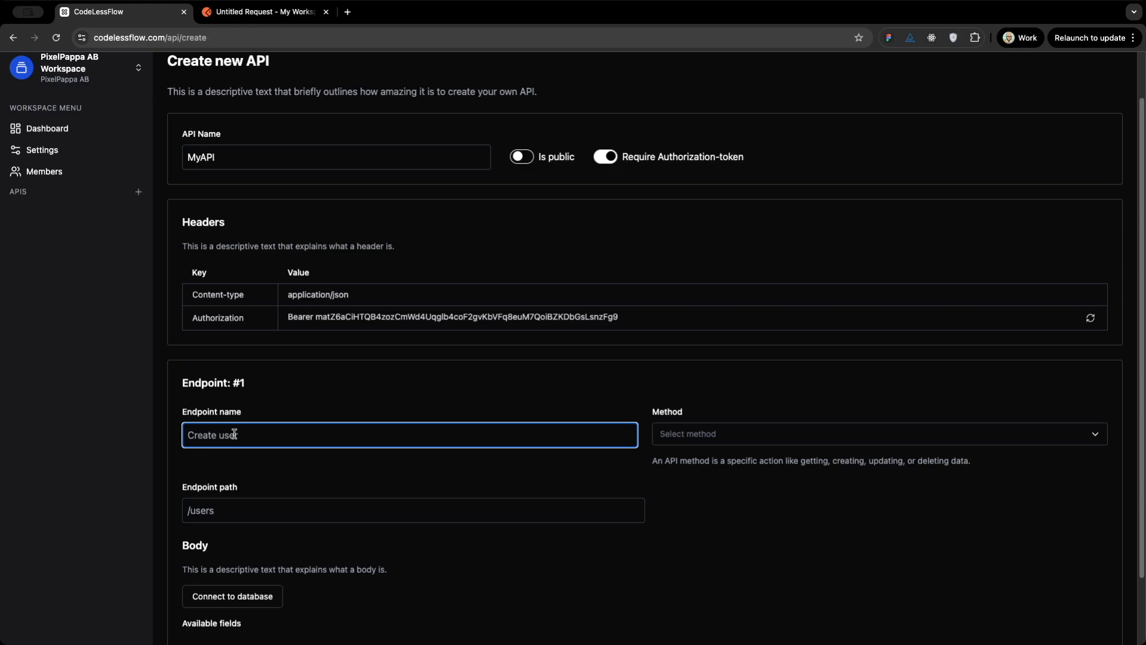
{"action": "type", "text": "Create new user"}
{"action": "left_click", "coordinate": [705, 435]}
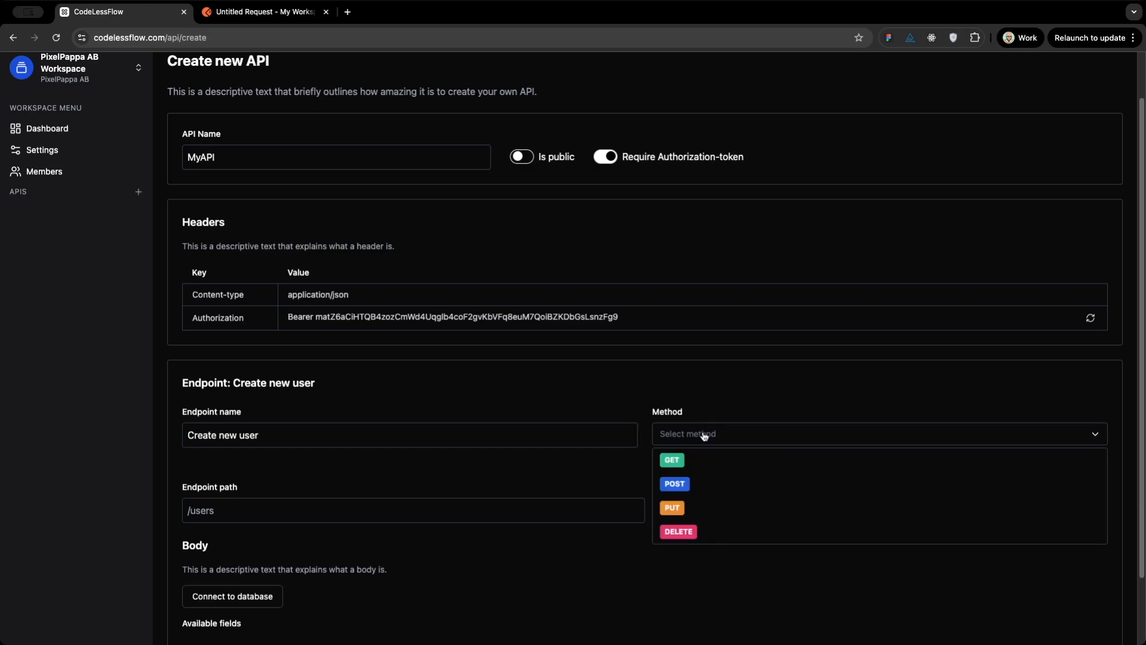
{"action": "left_click", "coordinate": [718, 460]}
{"action": "left_click", "coordinate": [282, 516]}
{"action": "type", "text": "/users"}
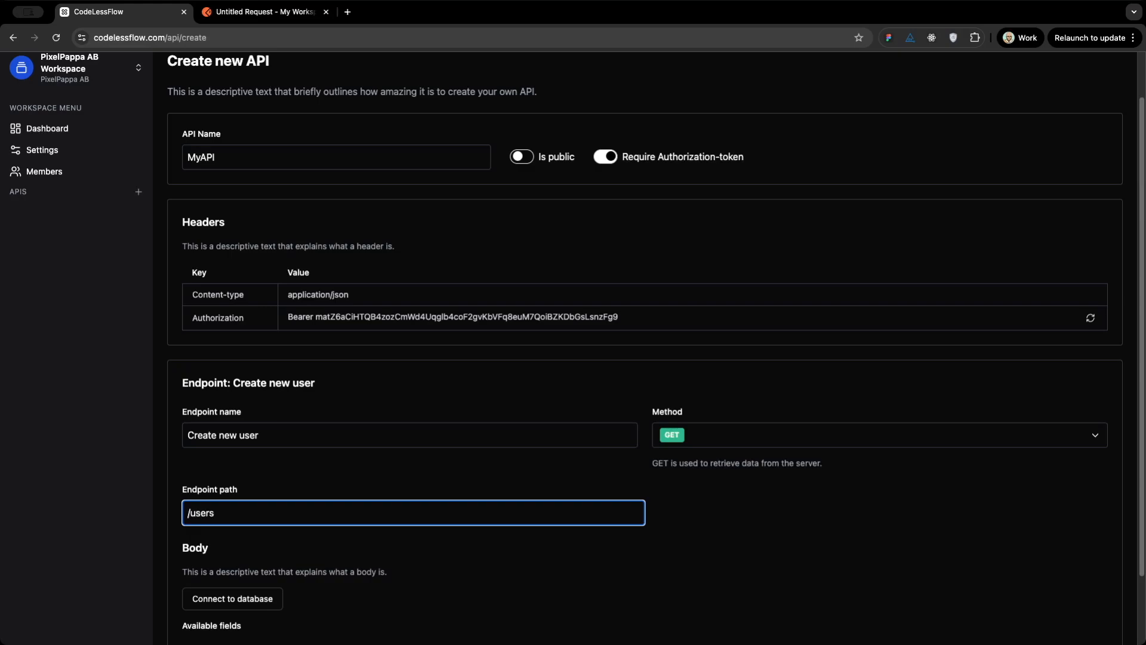
{"action": "left_click", "coordinate": [303, 480]}
Start a database connection for the endpoint body with host 127.0.0.1 and username codelesstest
{"action": "scroll", "coordinate": [304, 481], "scroll_direction": "down", "scroll_amount": 3}
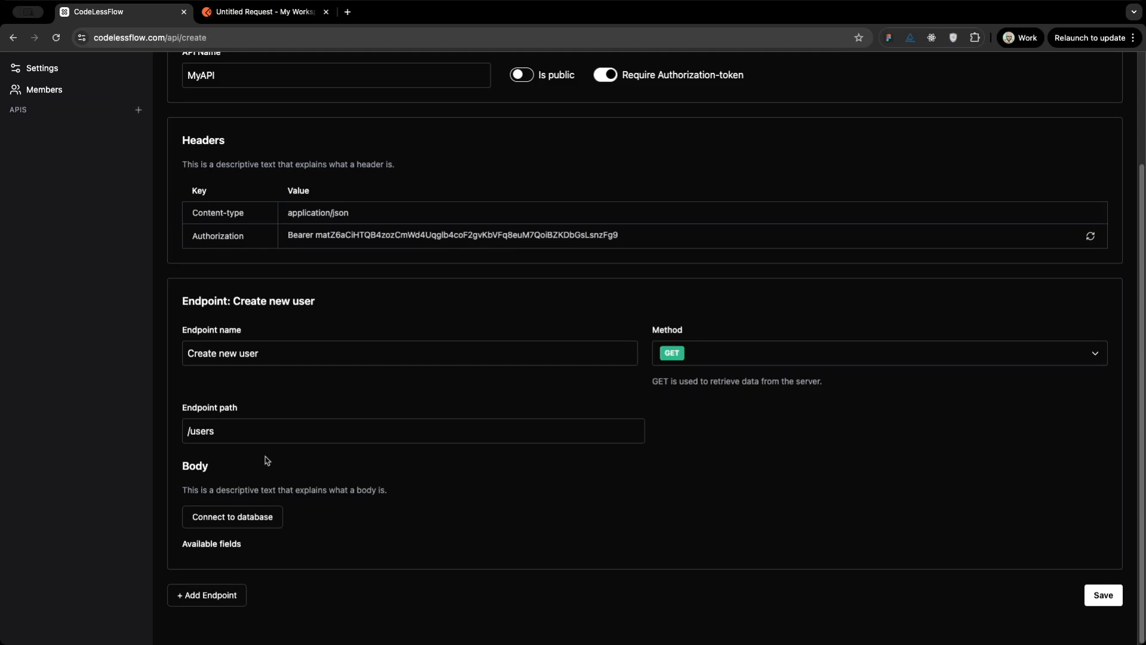
{"action": "left_click", "coordinate": [230, 517]}
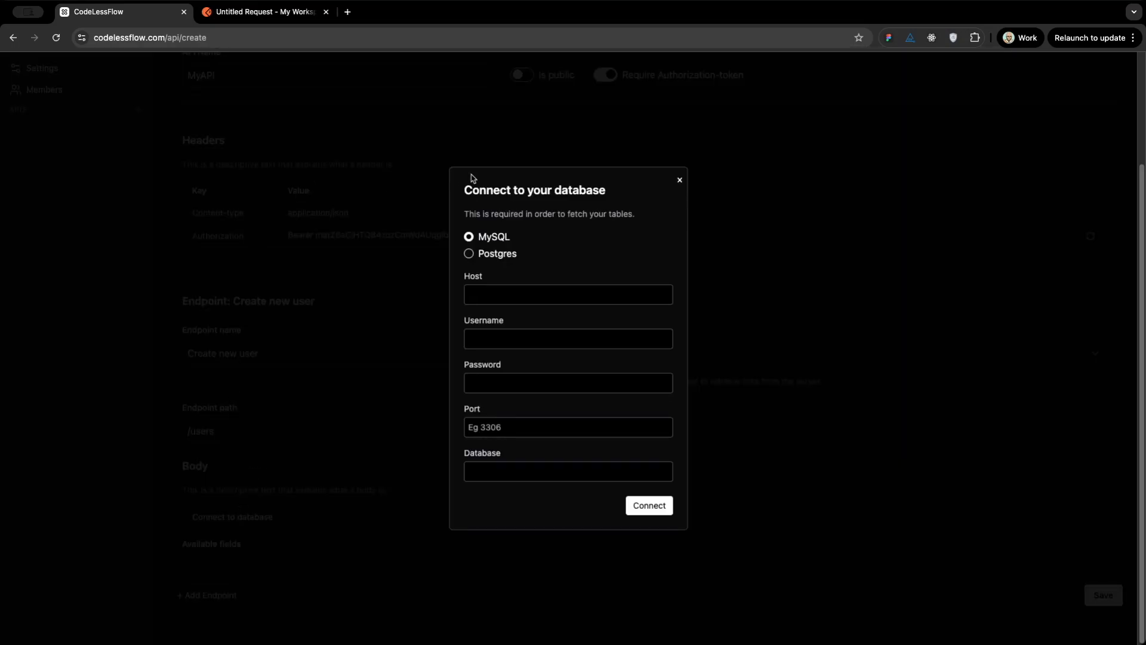
{"action": "key", "text": "super+Tab"}
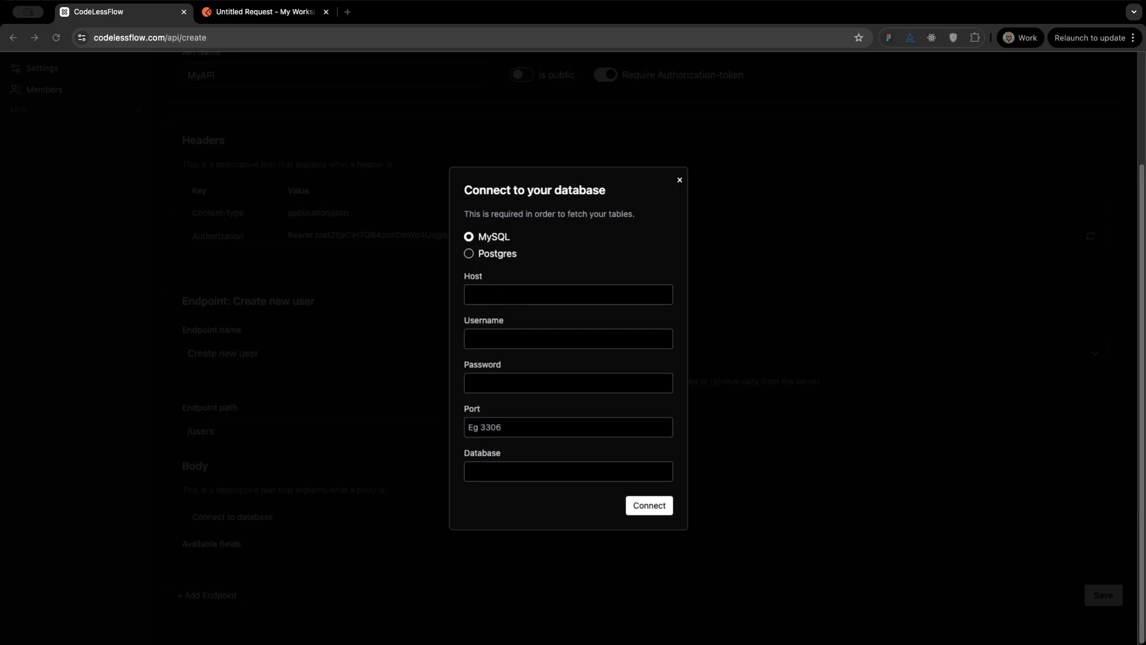
{"action": "key", "text": "super+Tab"}
{"action": "left_click", "coordinate": [490, 292]}
{"action": "type", "text": "127.0.0.1"}
{"action": "left_click", "coordinate": [509, 337]}
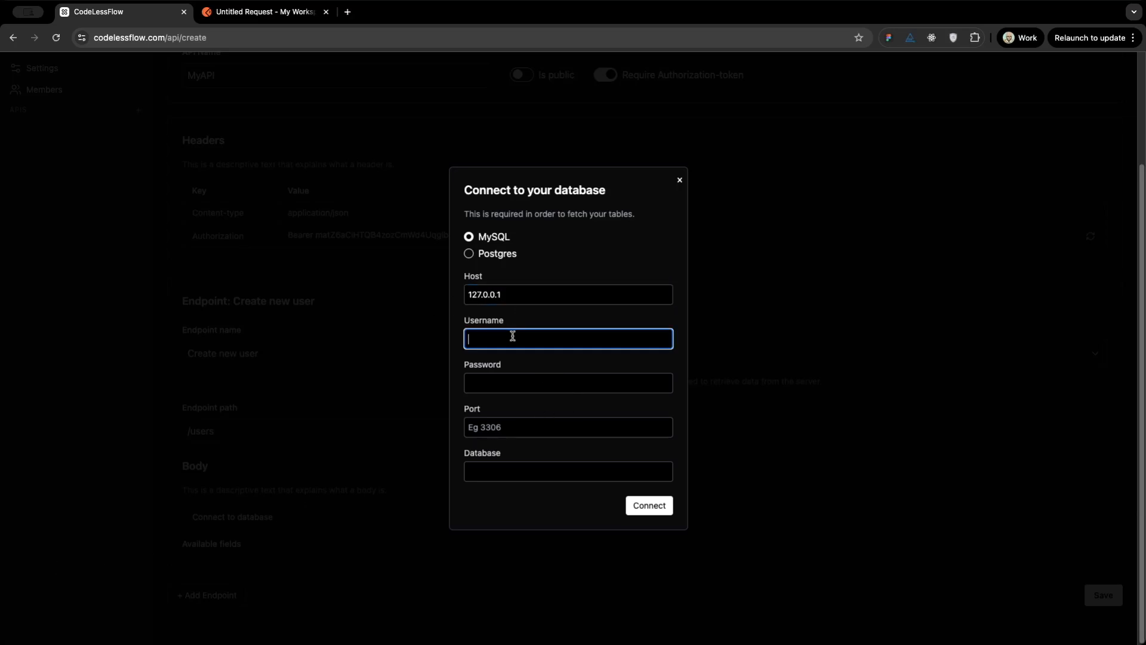
{"action": "type", "text": "codelesstest"}
Fill in the database password, set the port to 3306 and enter codeless_testing as the database
{"action": "key", "text": "super+Tab"}
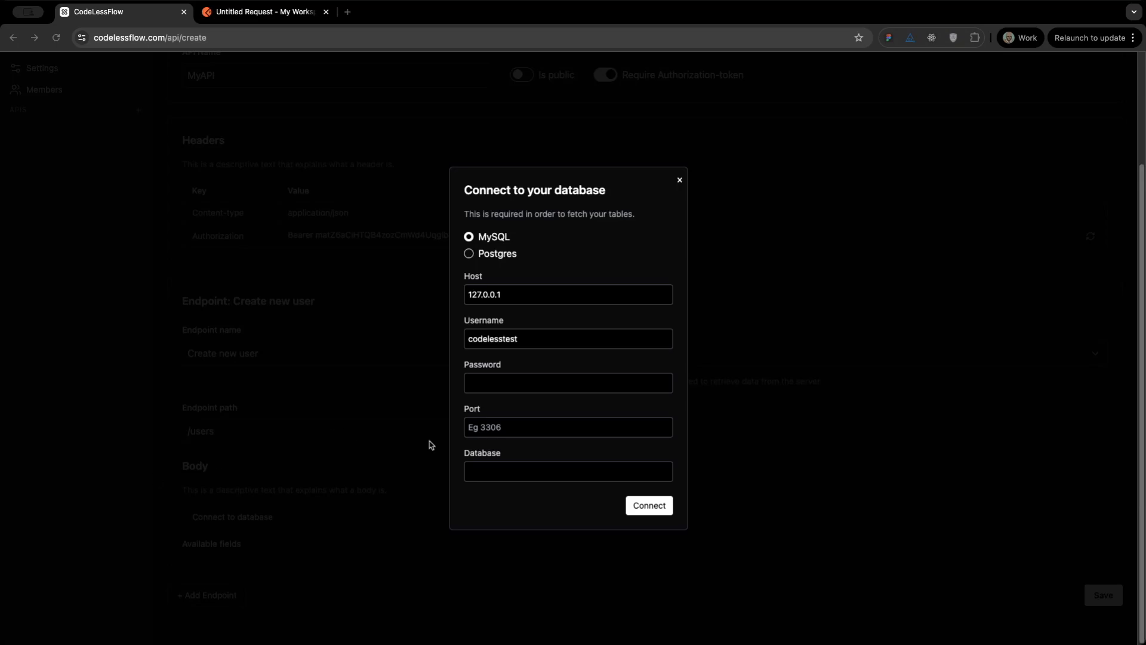
{"action": "left_click", "coordinate": [511, 385]}
{"action": "key", "text": "super+v"}
{"action": "left_click", "coordinate": [522, 428]}
{"action": "type", "text": "3306"}
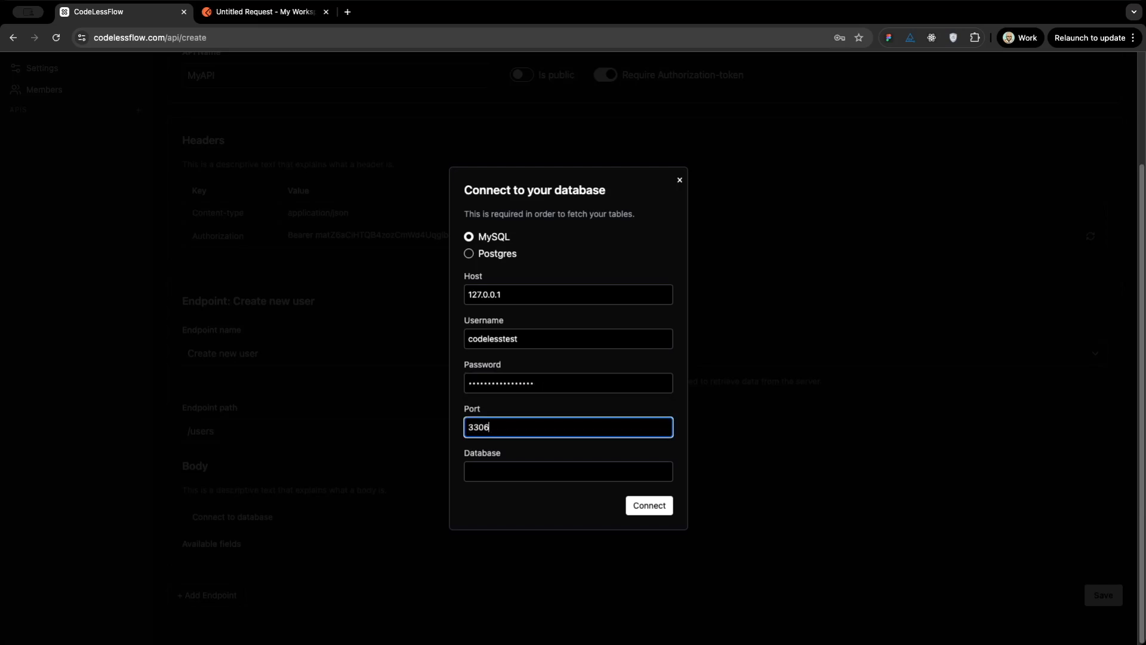
{"action": "key", "text": "super+Tab"}
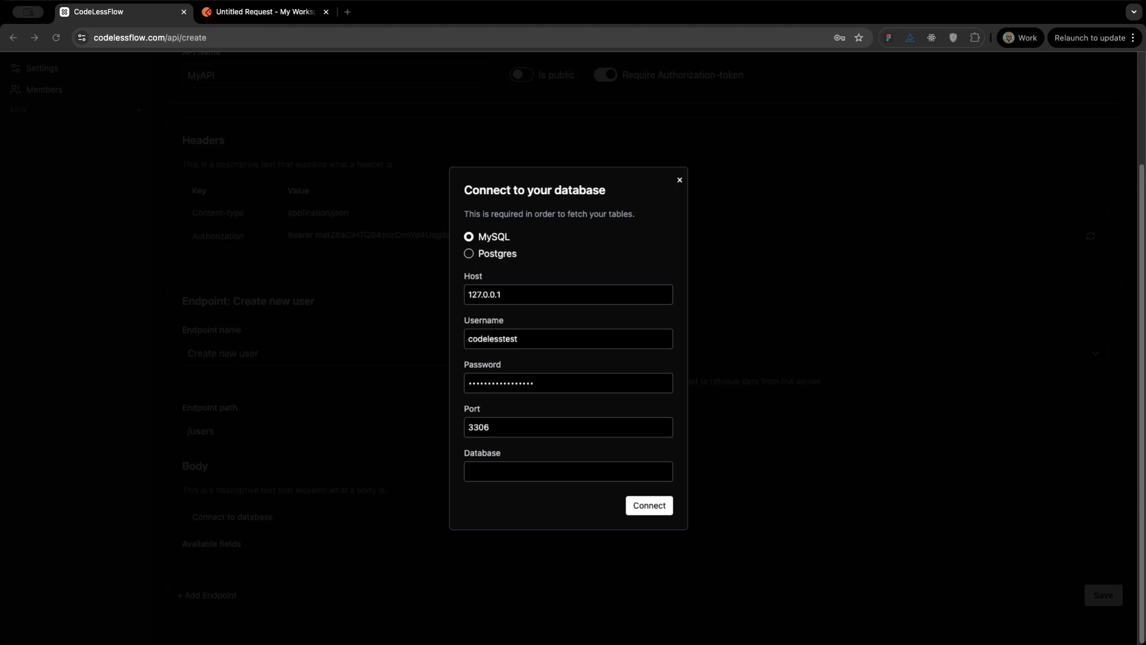
{"action": "left_click", "coordinate": [552, 475]}
{"action": "type", "text": "codeless_testing"}
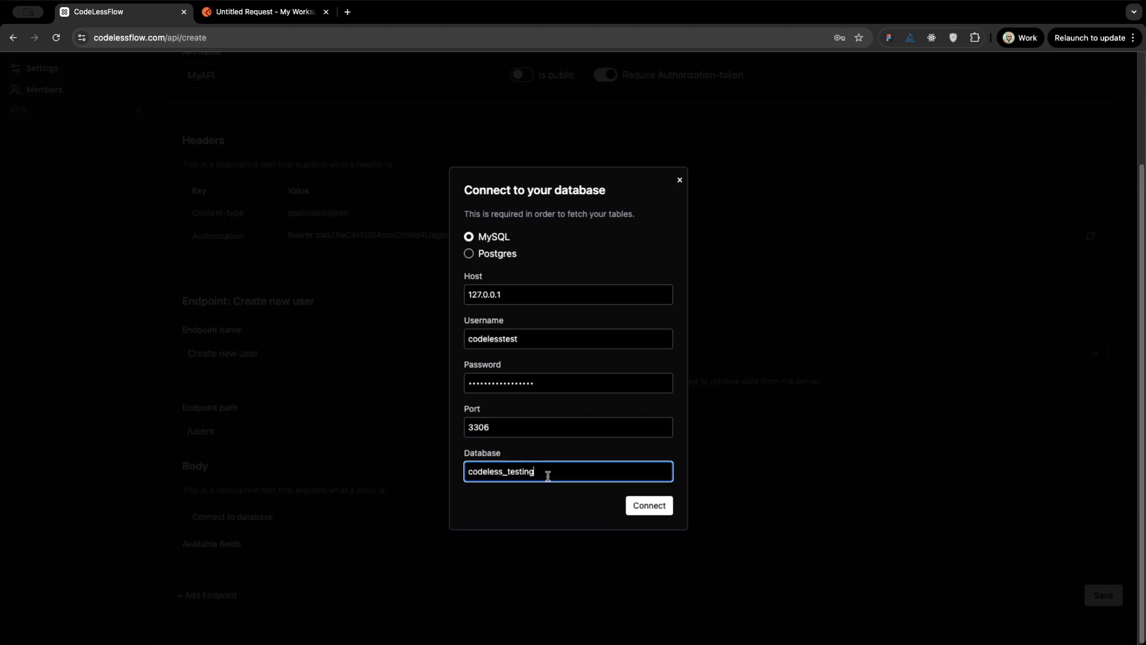
Choose MySQL as the database type and connect to the database
{"action": "left_click", "coordinate": [572, 256]}
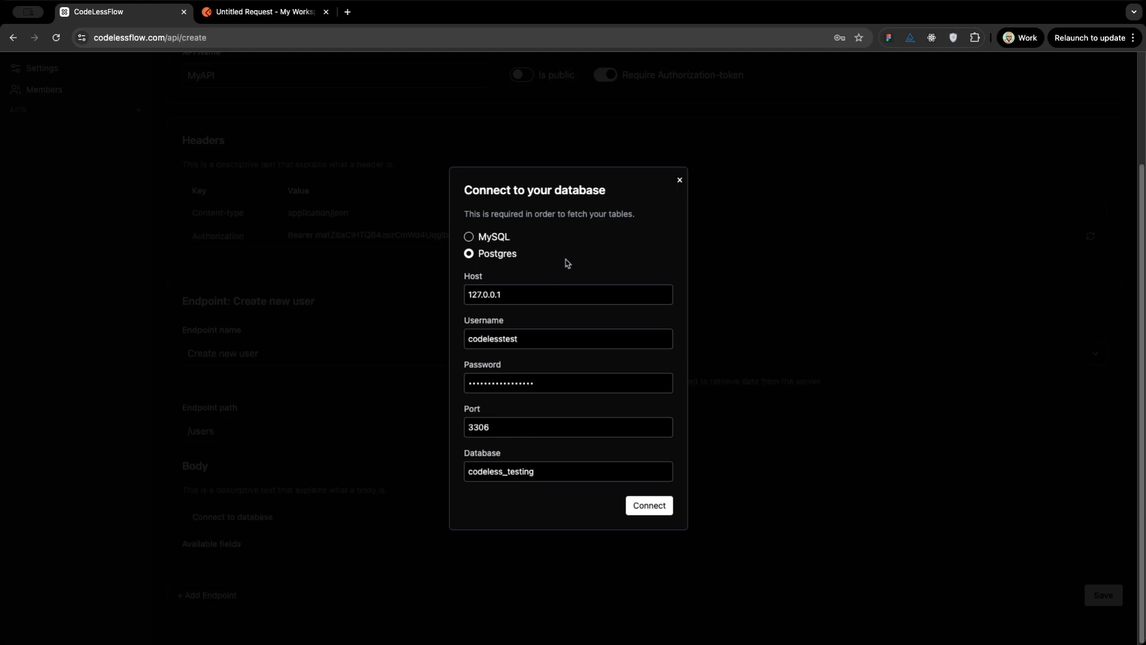
{"action": "left_click", "coordinate": [474, 238]}
{"action": "left_click", "coordinate": [657, 507]}
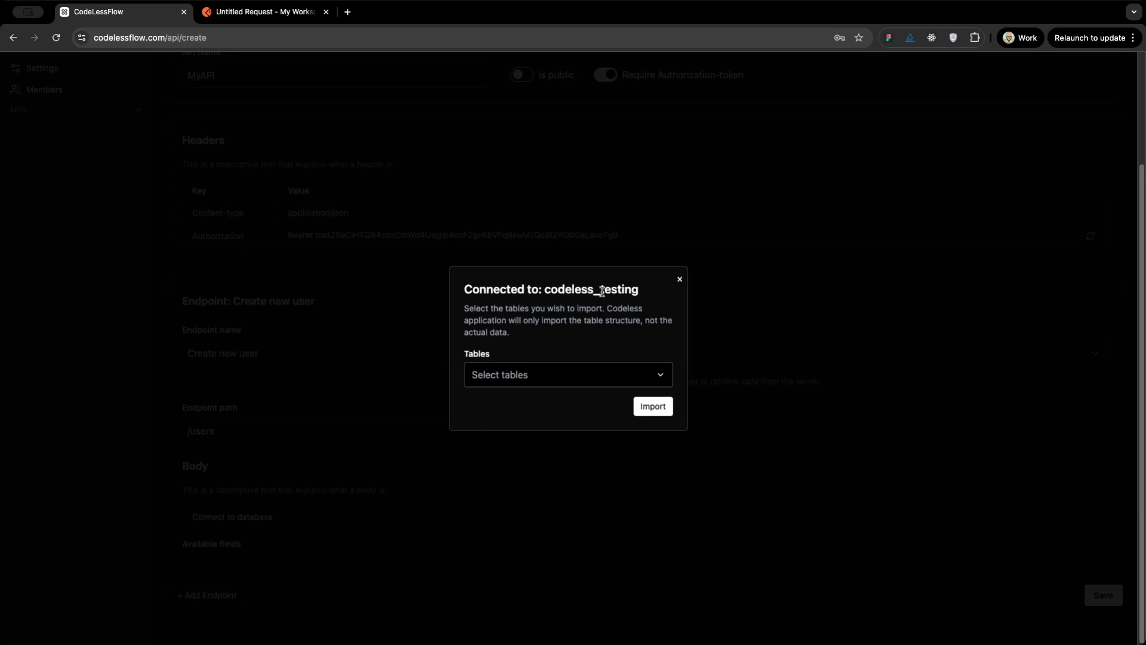
Import the structure of the customers_new table from the connected database
{"action": "left_click", "coordinate": [659, 375]}
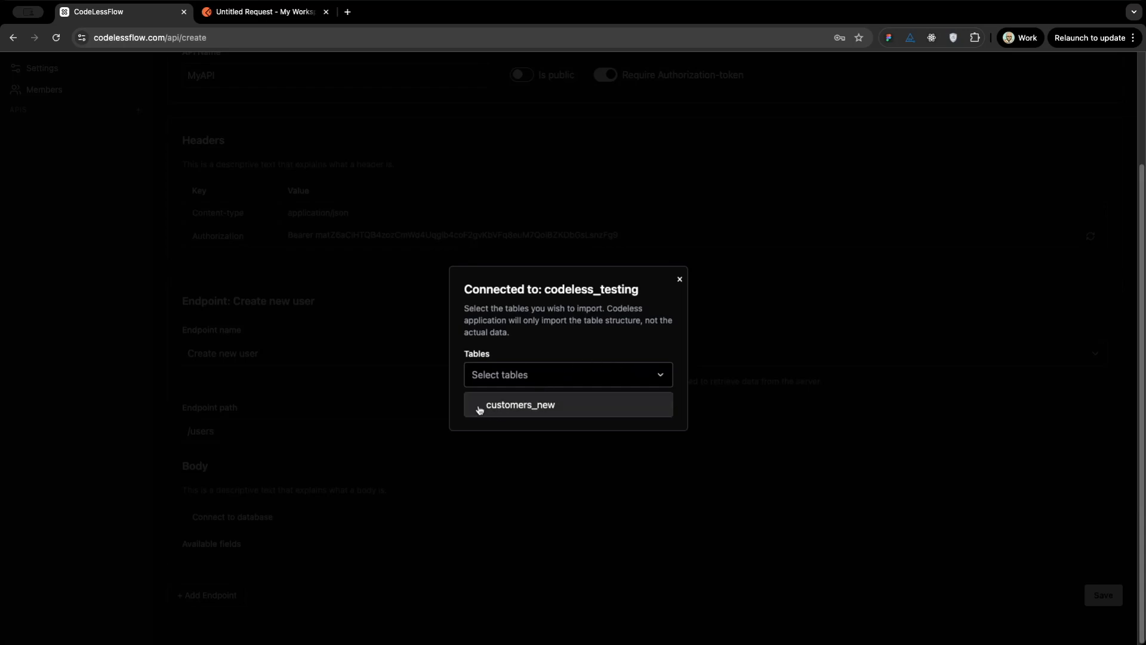
{"action": "left_click", "coordinate": [479, 408]}
{"action": "left_click", "coordinate": [573, 351]}
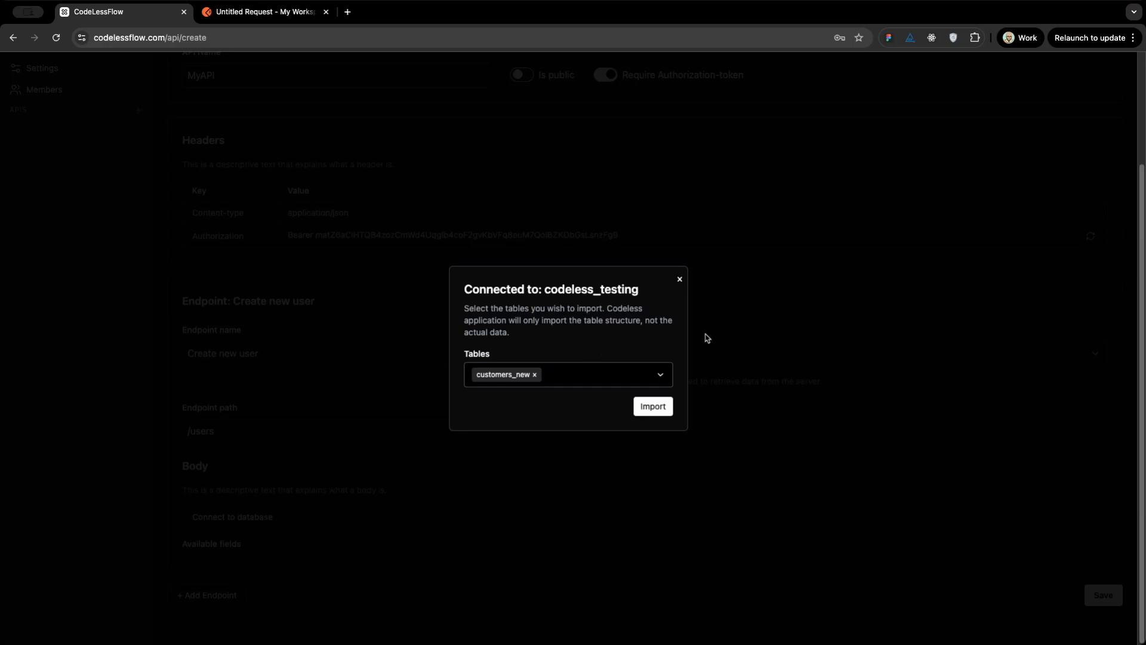
{"action": "left_click", "coordinate": [654, 407]}
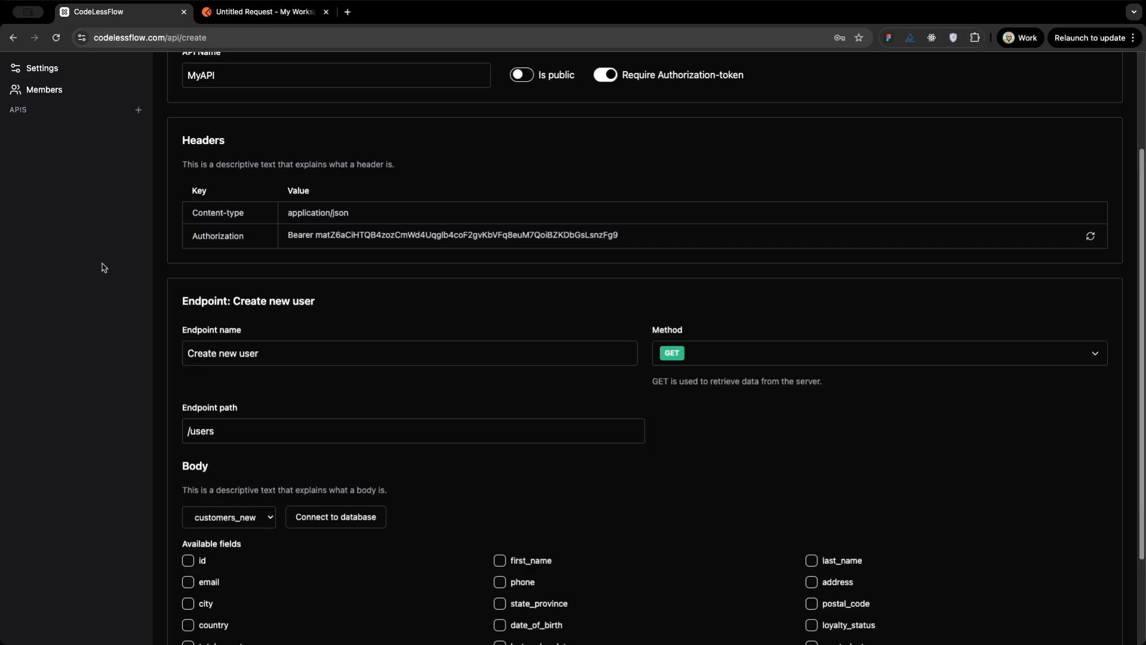
Include the first_name, last_name and phone fields in the endpoint and save the API
{"action": "scroll", "coordinate": [499, 524], "scroll_direction": "down", "scroll_amount": 3}
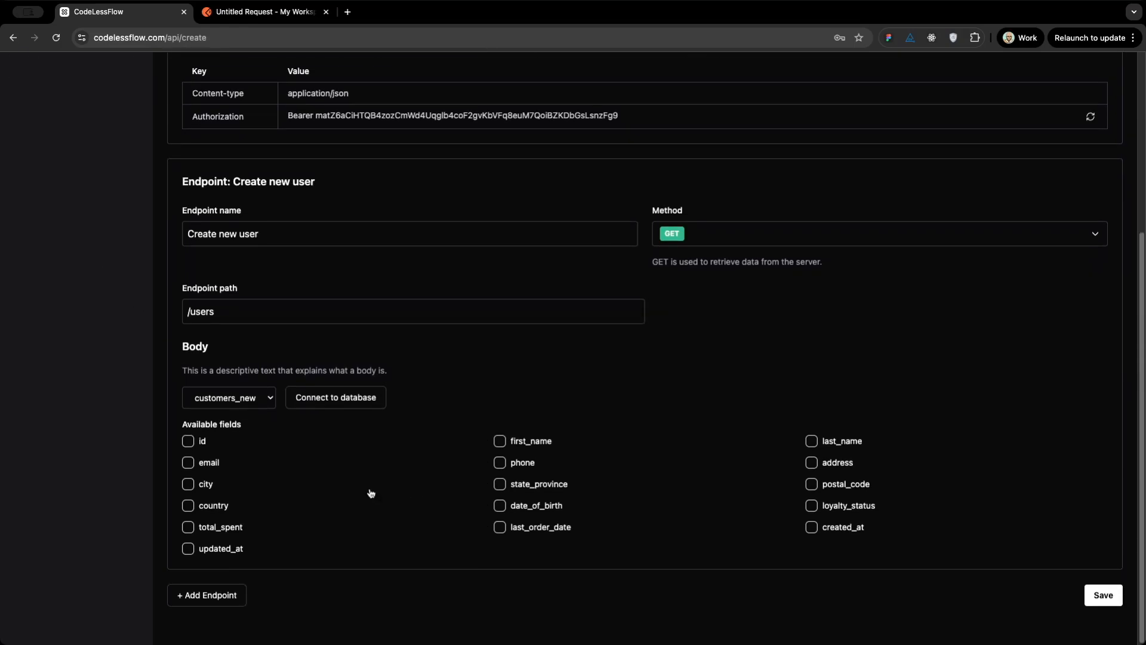
{"action": "left_click", "coordinate": [500, 441]}
{"action": "left_click", "coordinate": [812, 441]}
{"action": "left_click", "coordinate": [500, 464]}
{"action": "left_click", "coordinate": [1108, 599]}
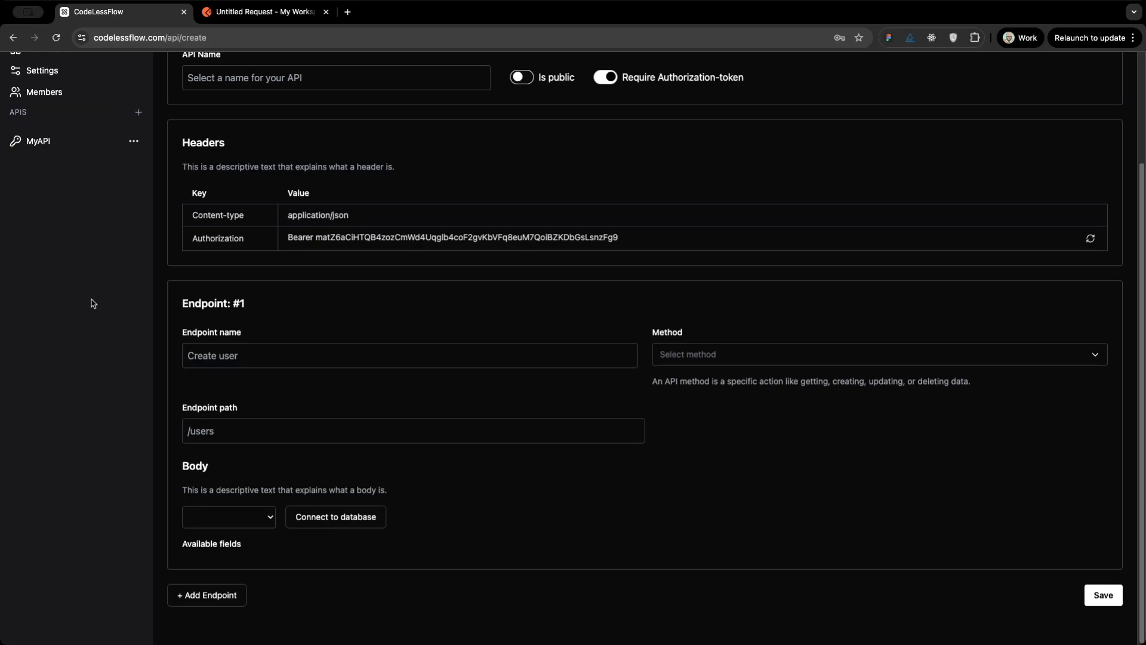
Expand the documentation of MyAPI's GET users endpoint and copy its request example URL
{"action": "left_click", "coordinate": [46, 143]}
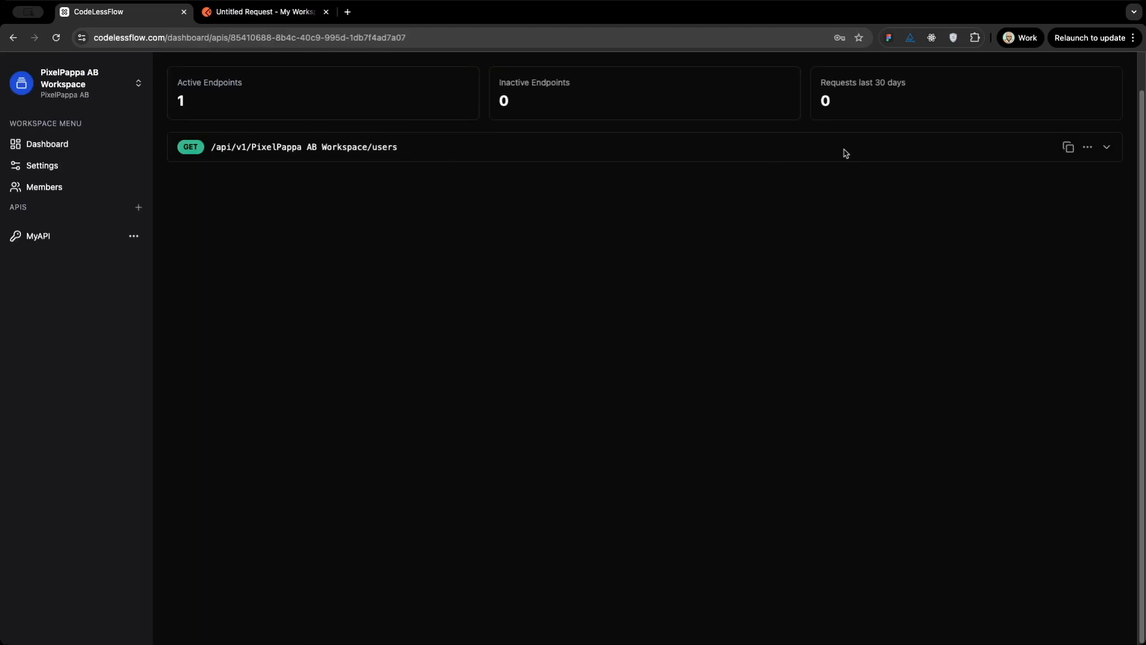
{"action": "left_click", "coordinate": [1107, 149]}
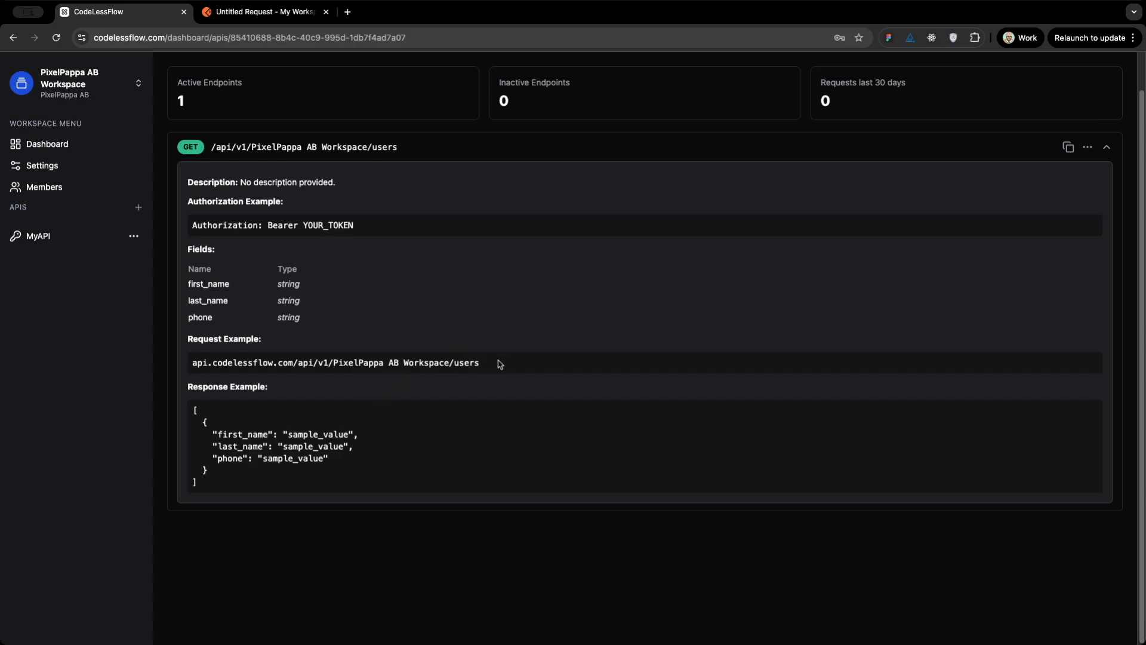
{"action": "left_click_drag", "start_coordinate": [493, 365], "coordinate": [185, 364]}
{"action": "key", "text": "super+c"}
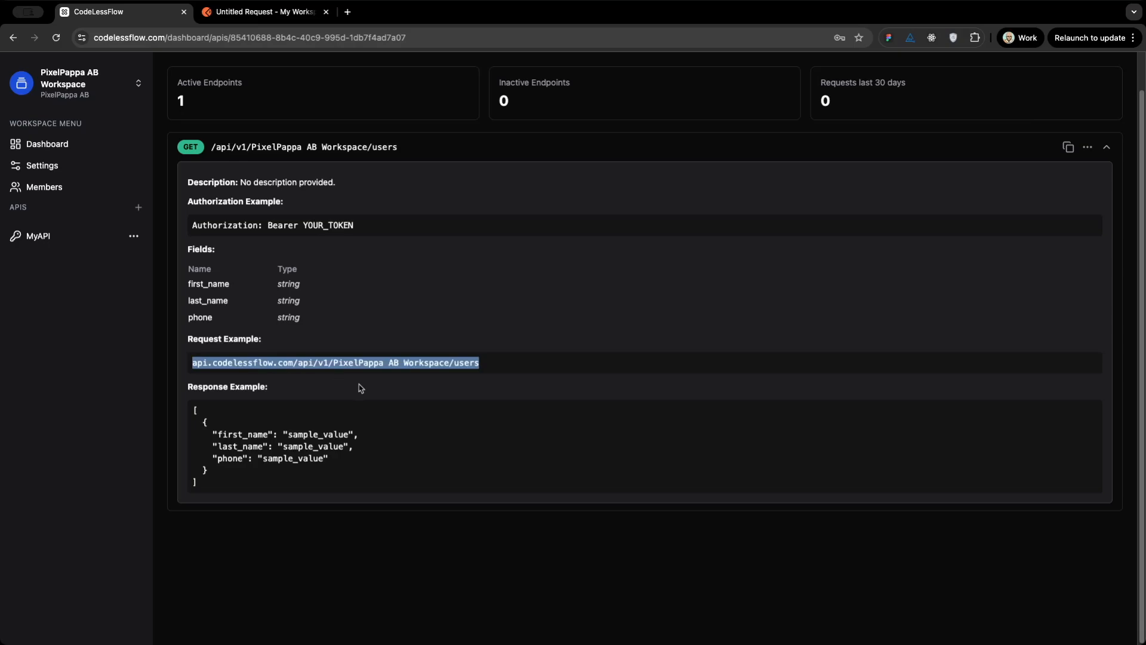
{"action": "left_click", "coordinate": [493, 366]}
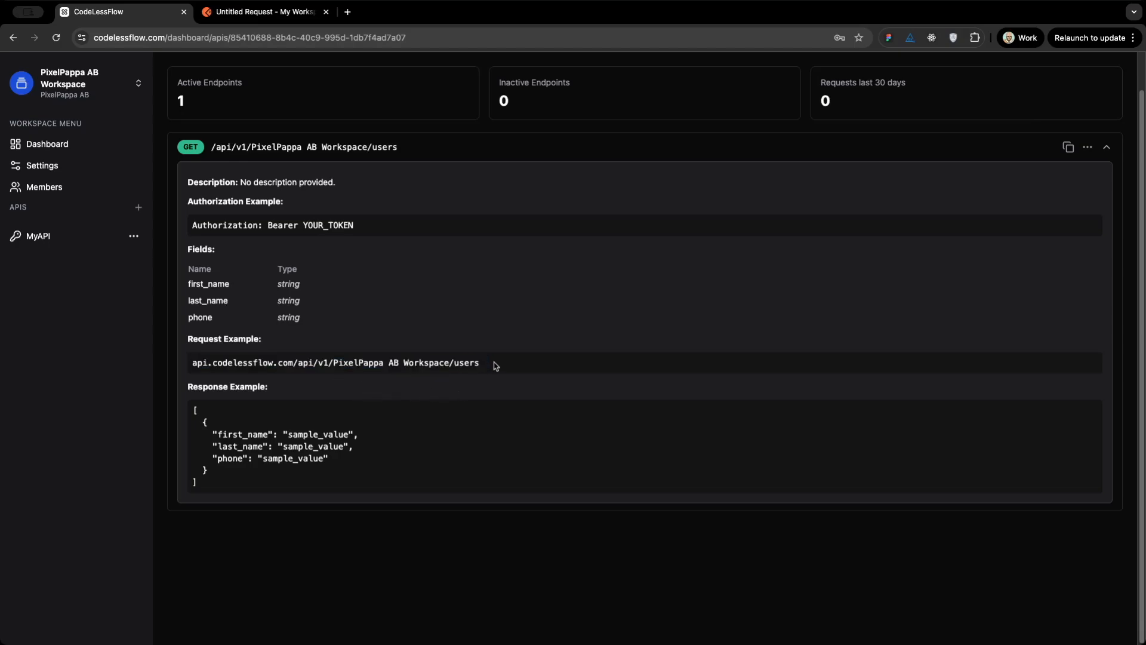
Switch to Postman and paste the copied endpoint address as the URL of the untitled GET request
{"action": "left_click", "coordinate": [237, 14]}
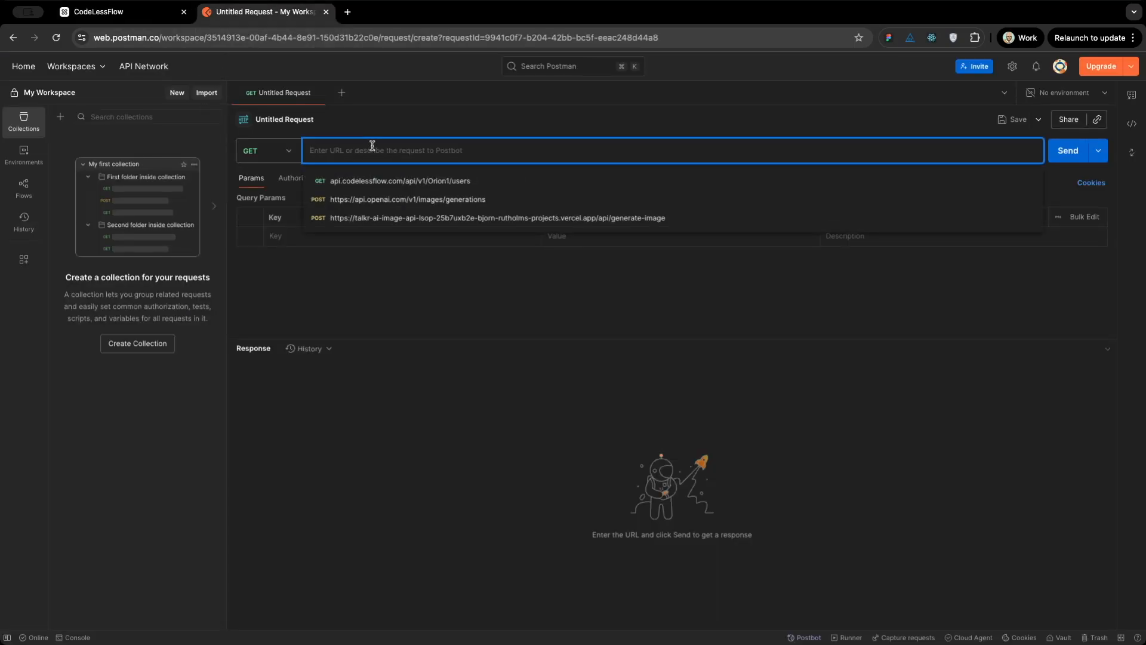
{"action": "key", "text": "super+v"}
{"action": "left_click", "coordinate": [462, 274]}
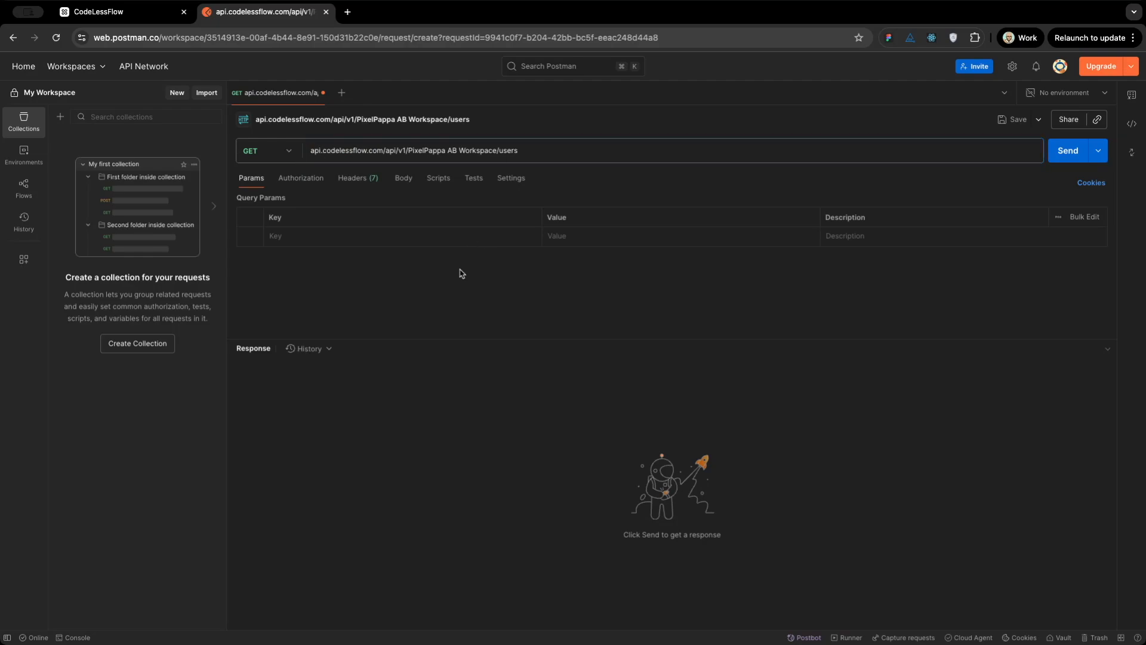
Add an Authorization key to the request's headers
{"action": "left_click", "coordinate": [353, 182]}
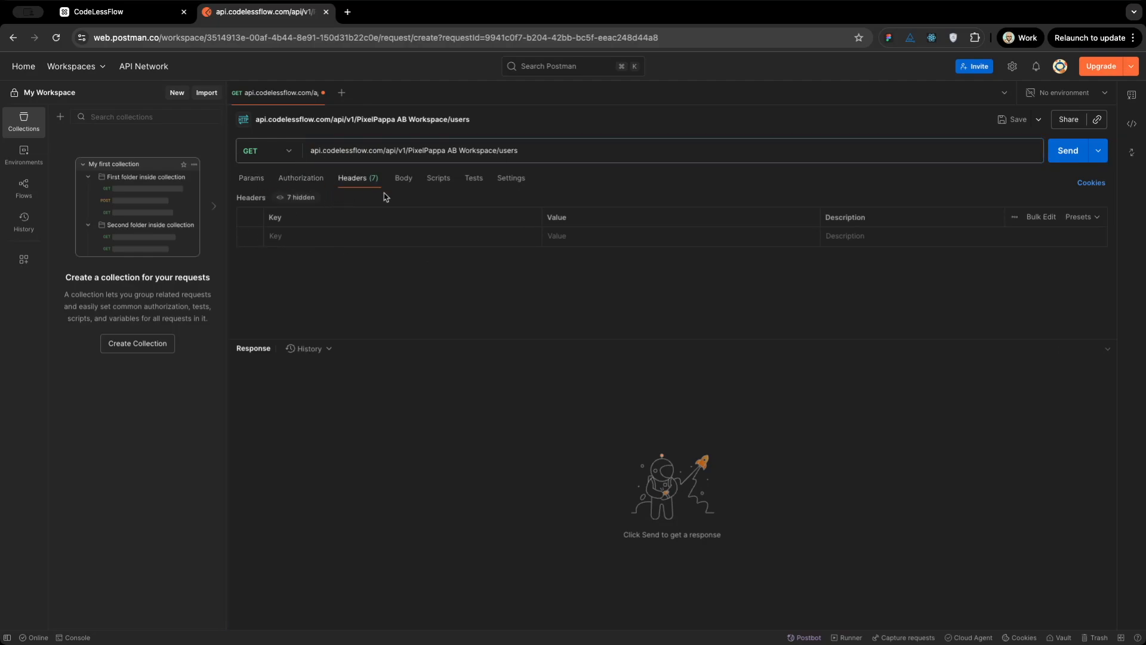
{"action": "left_click", "coordinate": [457, 235]}
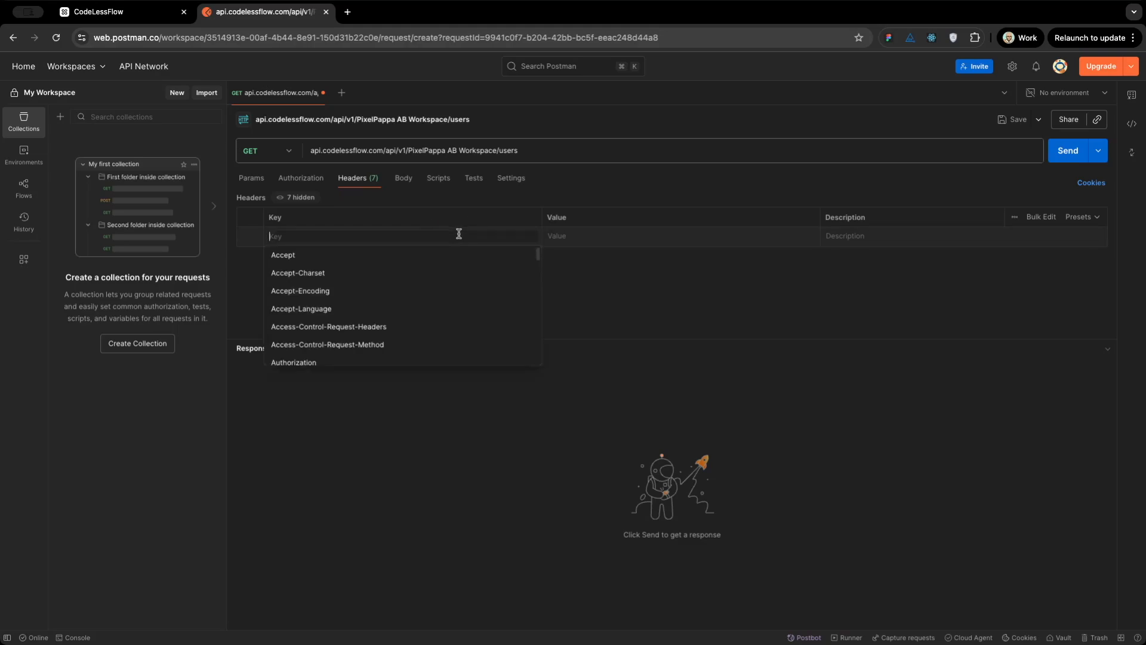
{"action": "type", "text": "au"}
{"action": "left_click", "coordinate": [300, 255]}
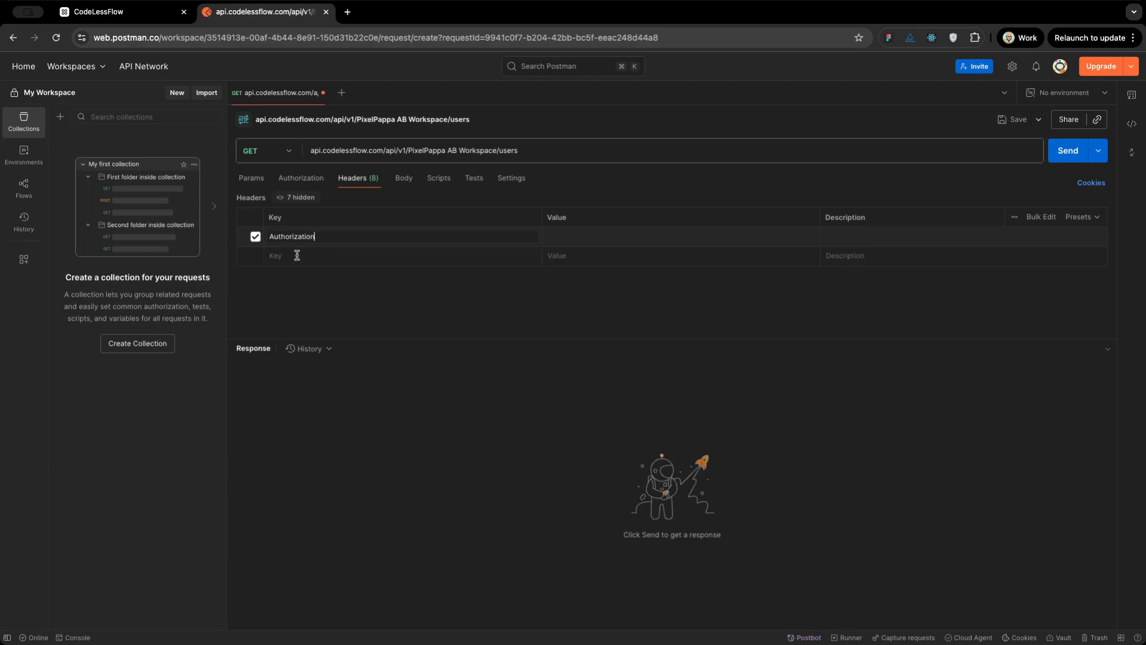
Switch to CodelessFlow, open MyAPI for editing and copy the full Authorization header value, including the Bearer prefix
{"action": "left_click", "coordinate": [116, 14]}
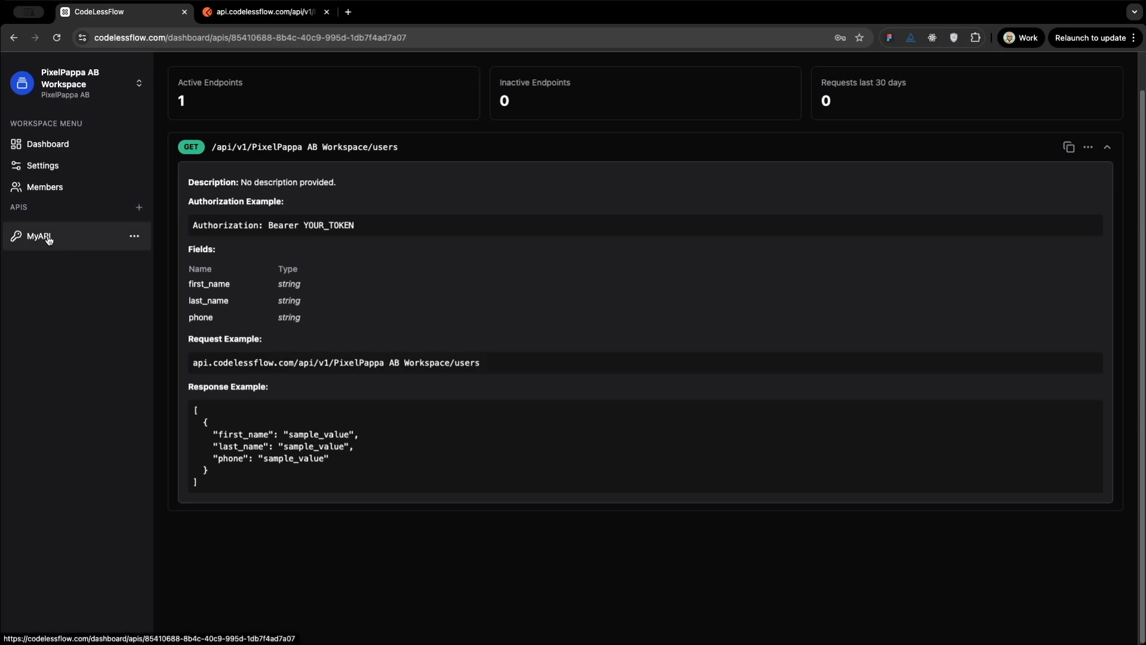
{"action": "left_click", "coordinate": [135, 237]}
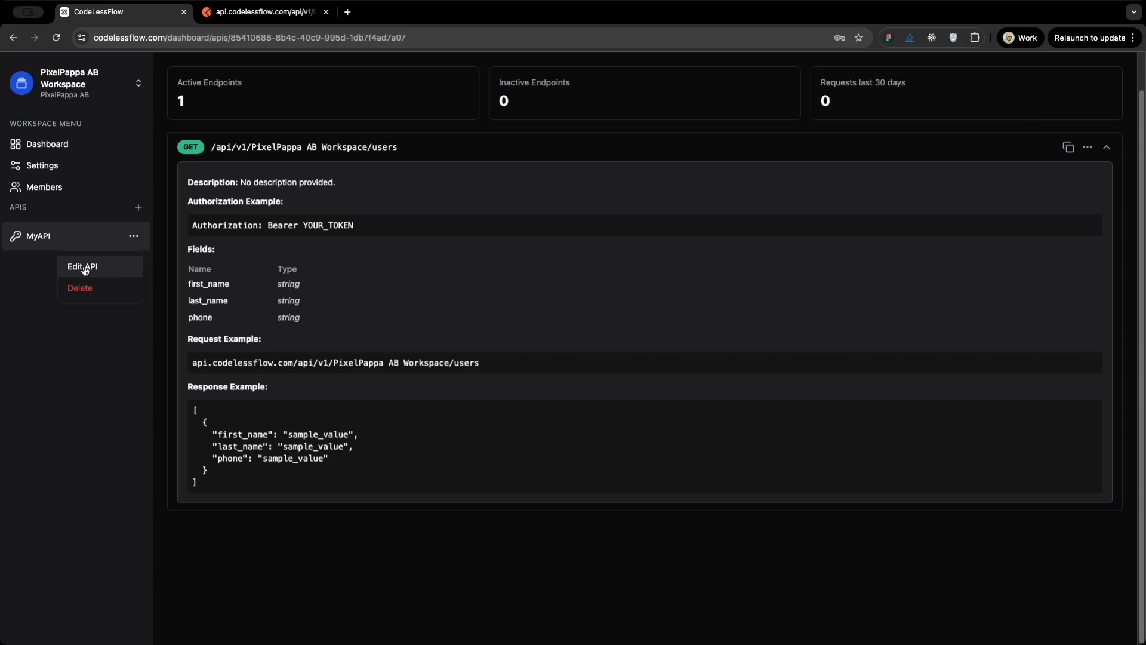
{"action": "left_click", "coordinate": [85, 271]}
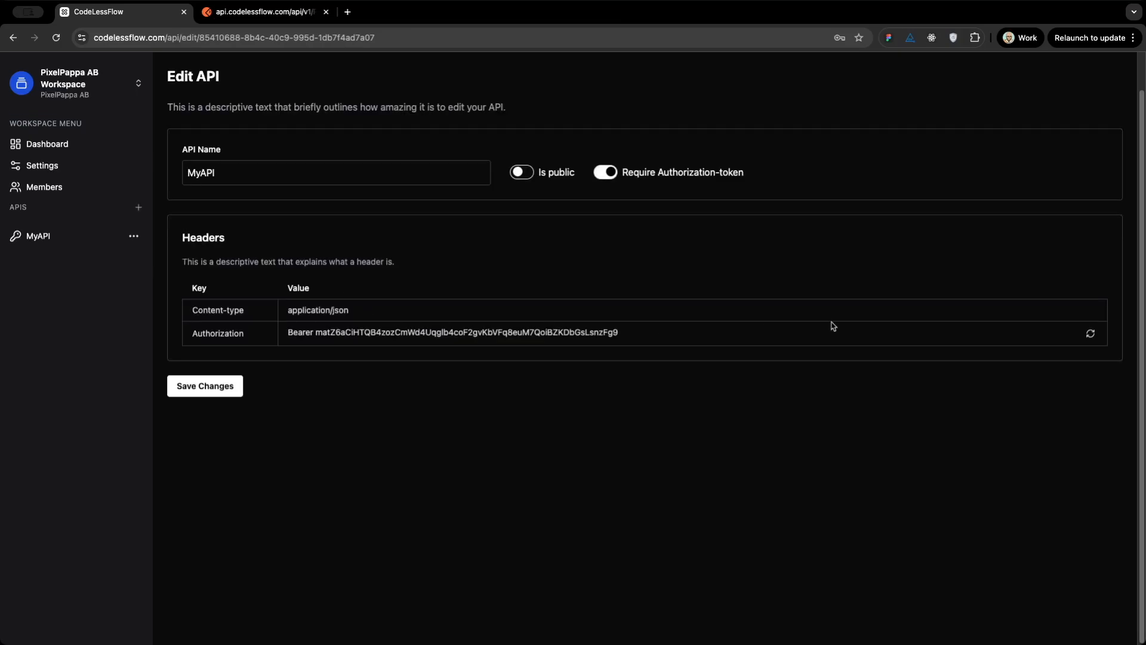
{"action": "left_click_drag", "start_coordinate": [616, 332], "coordinate": [289, 333]}
{"action": "key", "text": "super+c"}
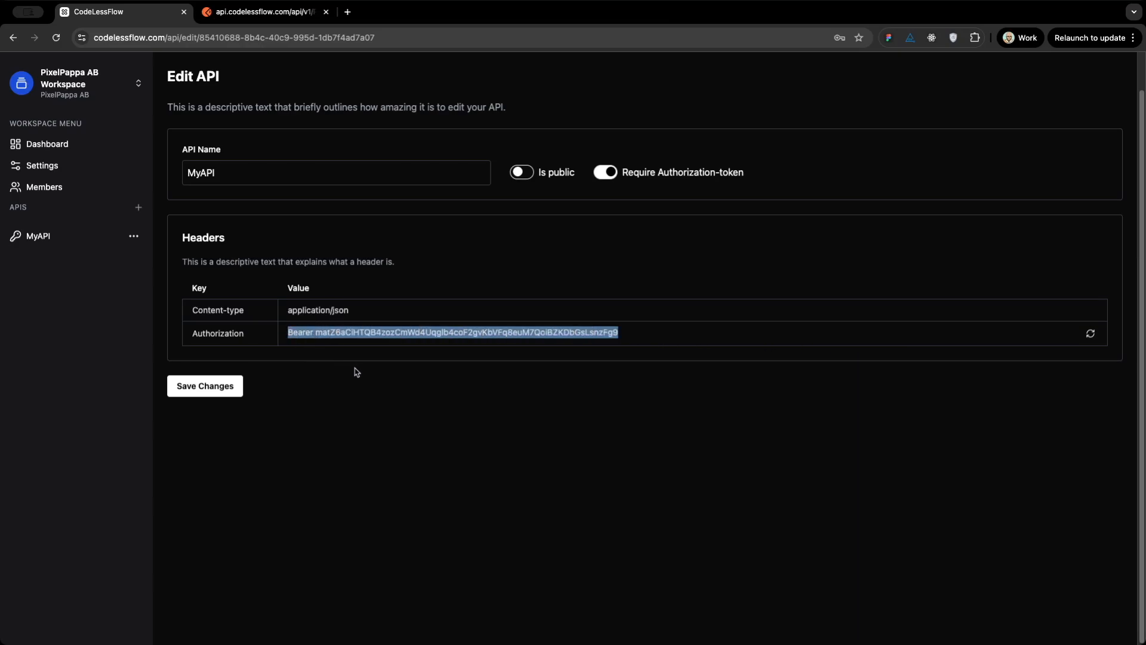
Switch to Postman and paste the copied bearer token as the Authorization header's value
{"action": "left_click", "coordinate": [251, 17]}
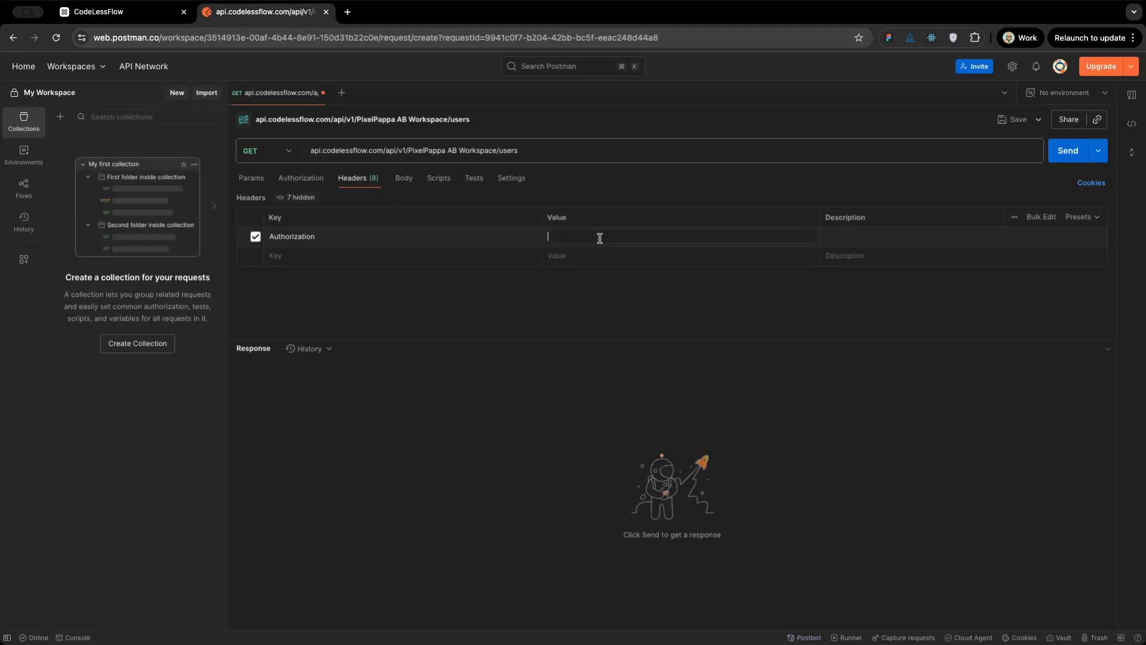
{"action": "key", "text": "super+v"}
{"action": "left_click", "coordinate": [872, 298]}
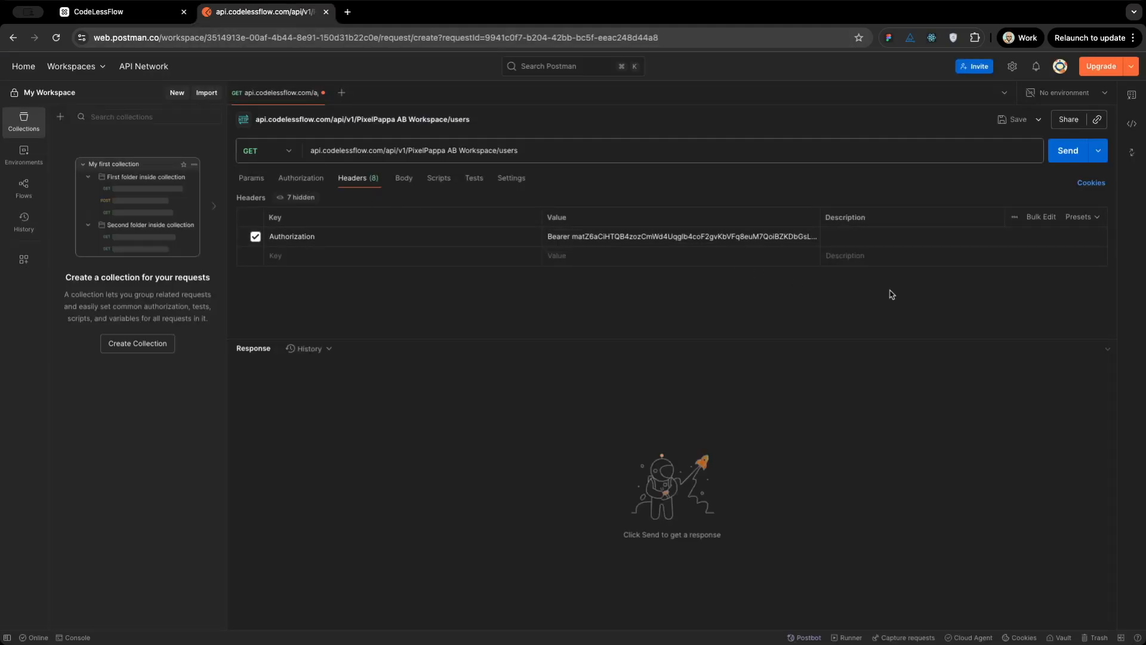
Send the GET request and look through the users returned in the JSON response body
{"action": "left_click", "coordinate": [1069, 151]}
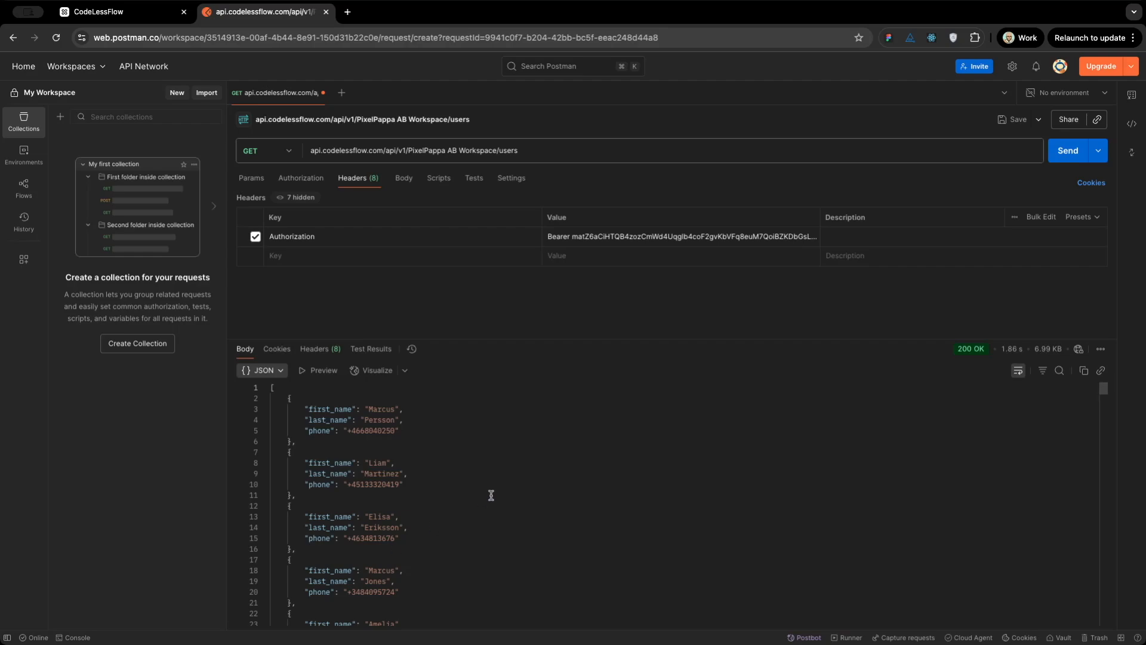
{"action": "scroll", "coordinate": [492, 487], "scroll_direction": "down", "scroll_amount": 3}
{"action": "scroll", "coordinate": [492, 487], "scroll_direction": "down", "scroll_amount": 9}
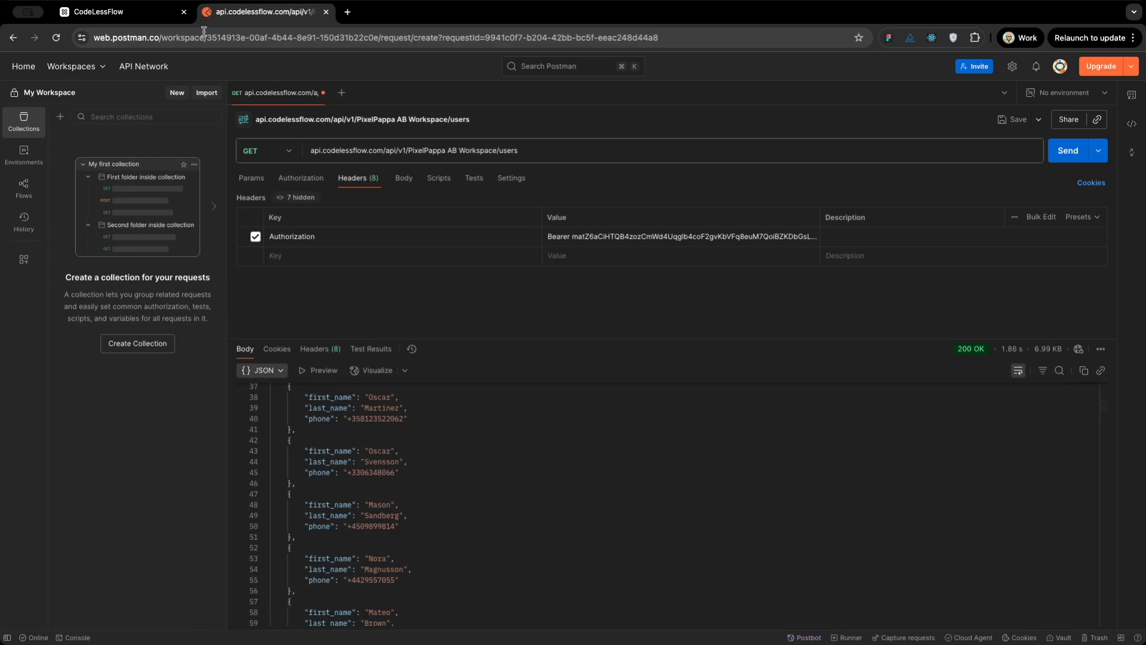
Switch to CodelessFlow and check the dashboard's plan summary, call trends and API usage table
{"action": "left_click", "coordinate": [131, 15]}
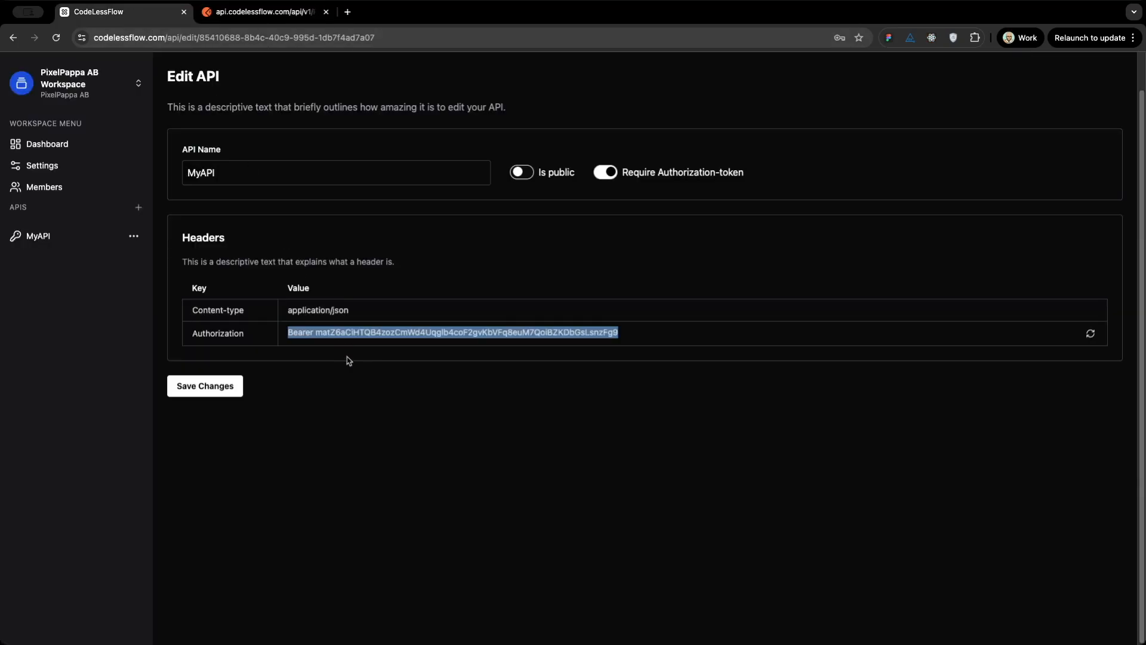
{"action": "left_click", "coordinate": [343, 379]}
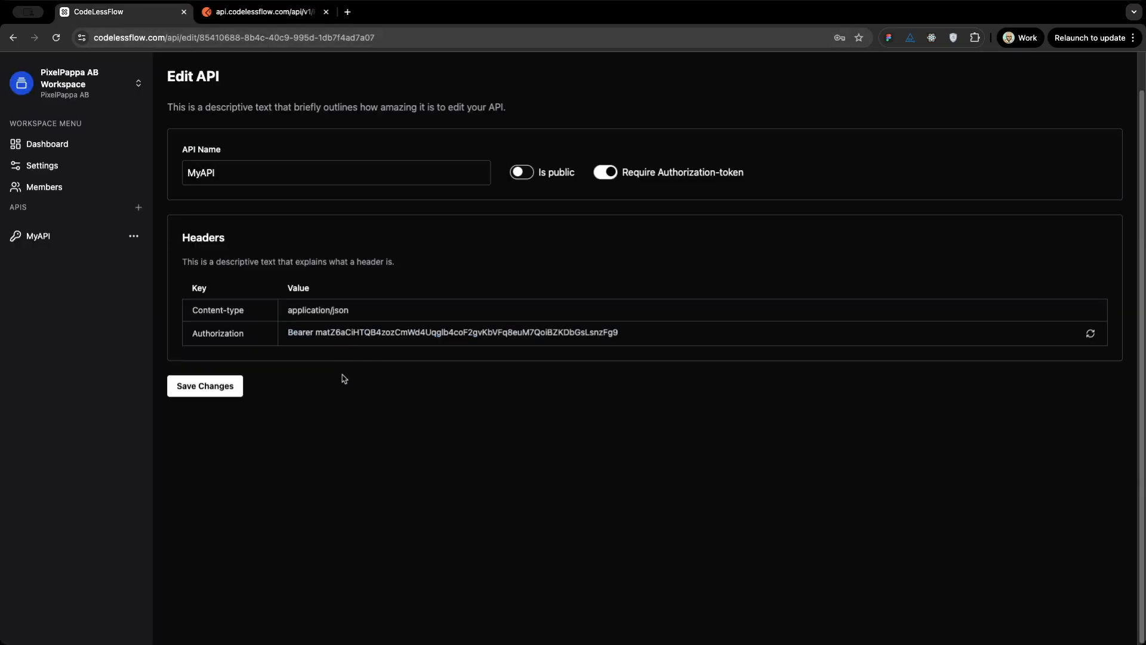
{"action": "left_click", "coordinate": [55, 146]}
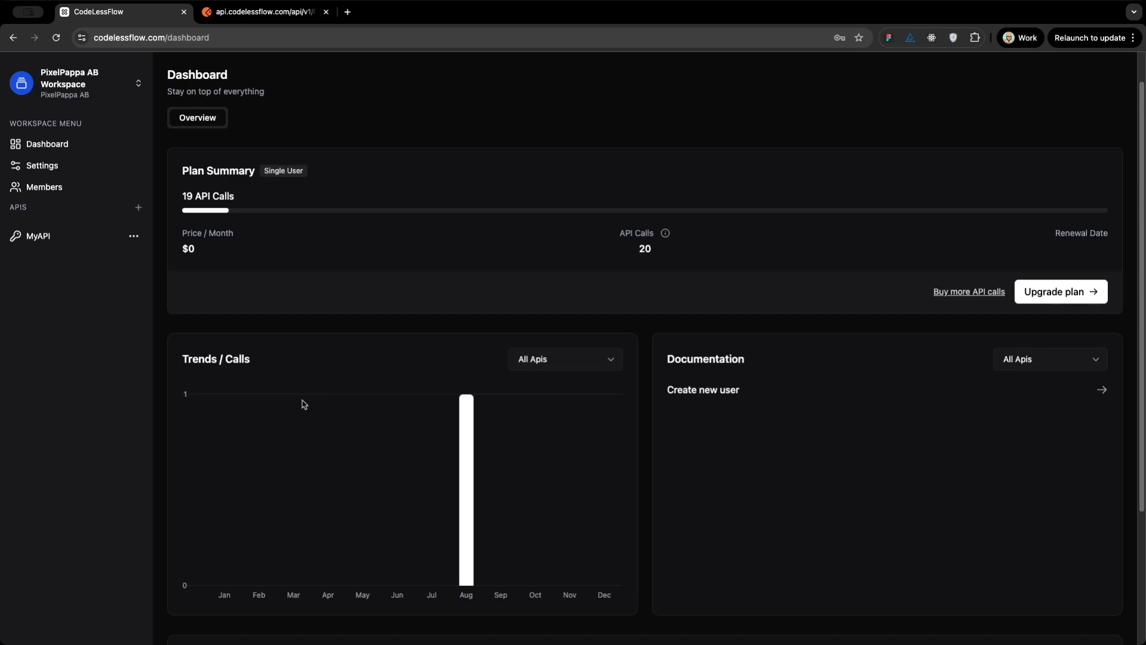
{"action": "scroll", "coordinate": [303, 402], "scroll_direction": "down", "scroll_amount": 2}
{"action": "scroll", "coordinate": [338, 364], "scroll_direction": "down", "scroll_amount": 5}
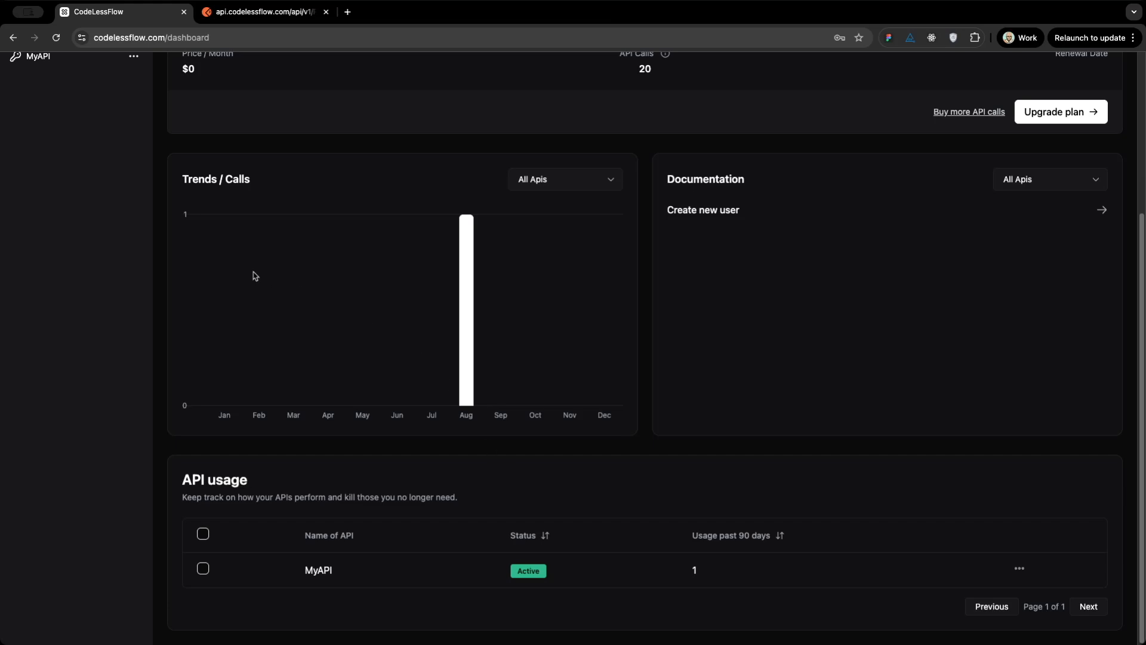
Send the GET request again from Postman, and reload the CodelessFlow dashboard to check the API call usage
{"action": "left_click", "coordinate": [262, 16]}
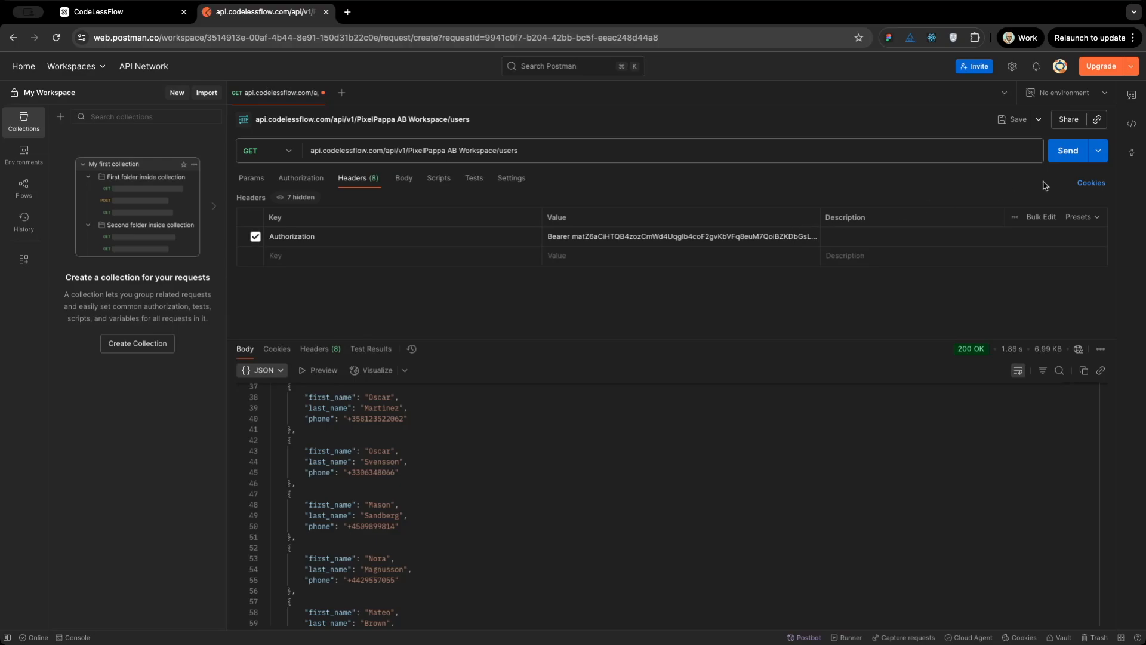
{"action": "left_click", "coordinate": [1070, 154]}
{"action": "left_click", "coordinate": [101, 13]}
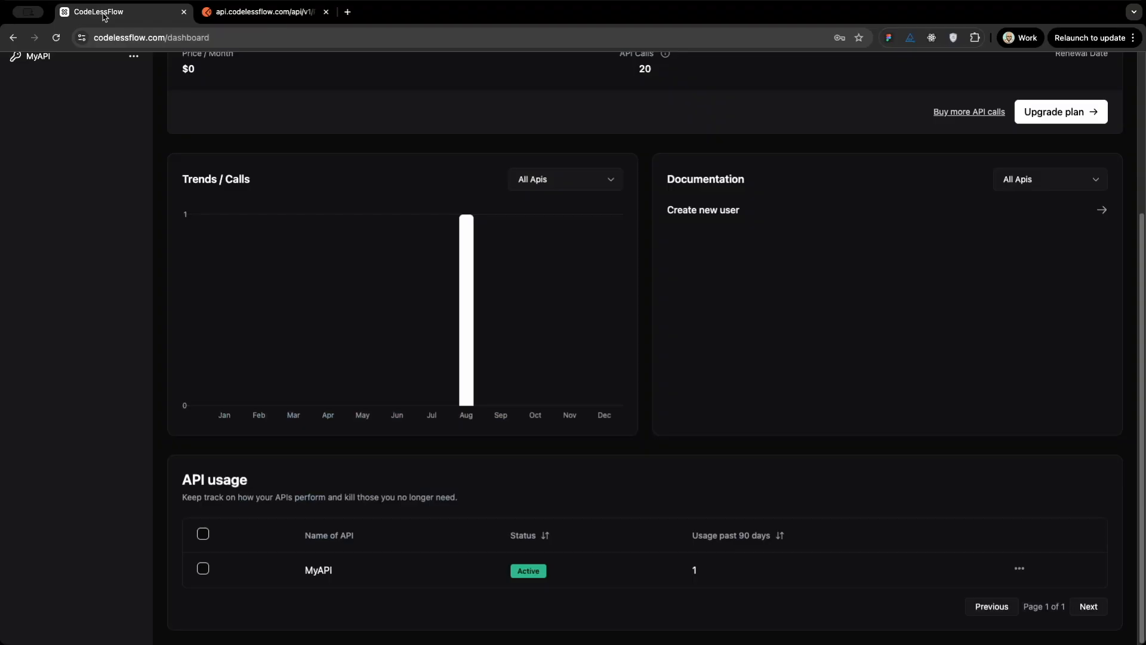
{"action": "key", "text": "super+r"}
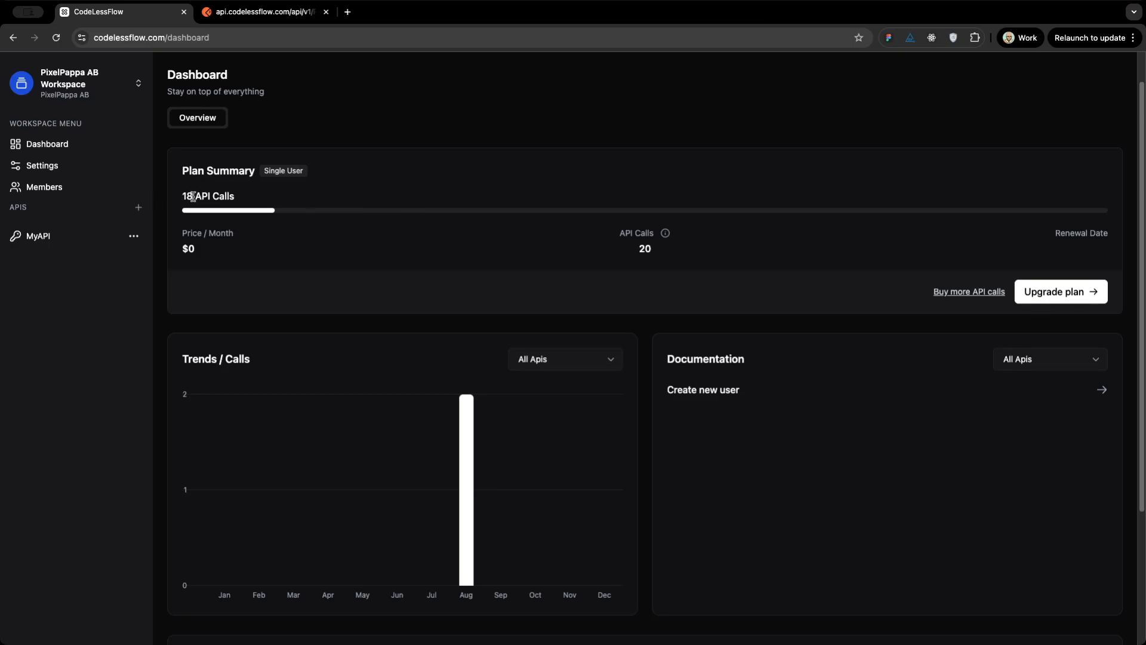
{"action": "scroll", "coordinate": [589, 315], "scroll_direction": "down", "scroll_amount": 3}
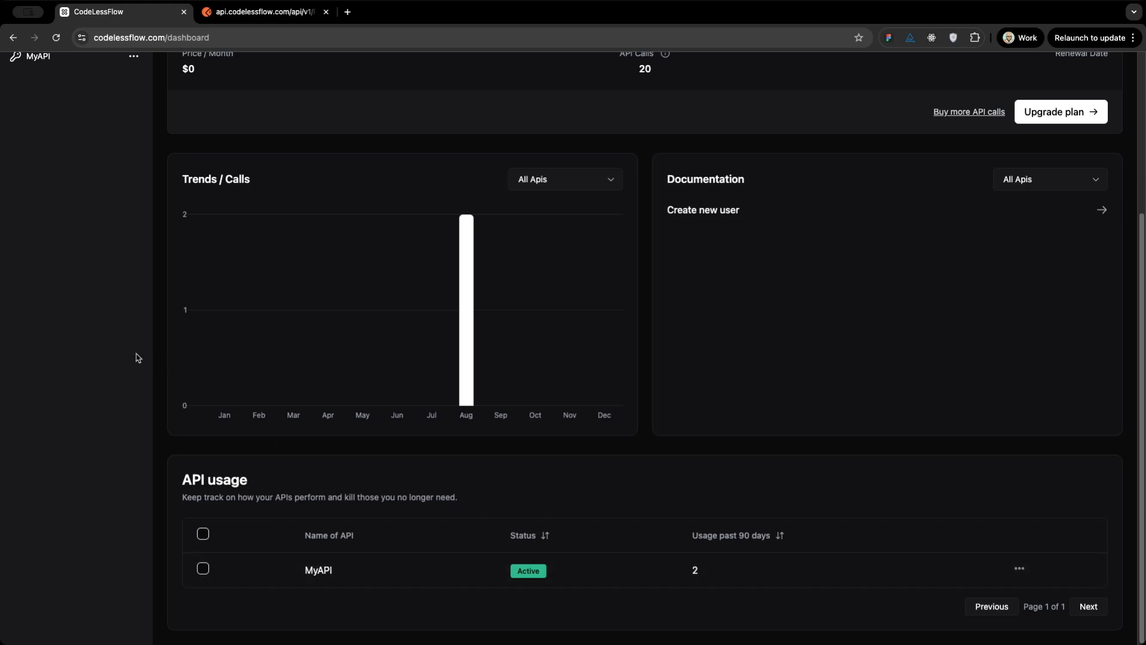
{"action": "scroll", "coordinate": [117, 355], "scroll_direction": "up", "scroll_amount": 3}
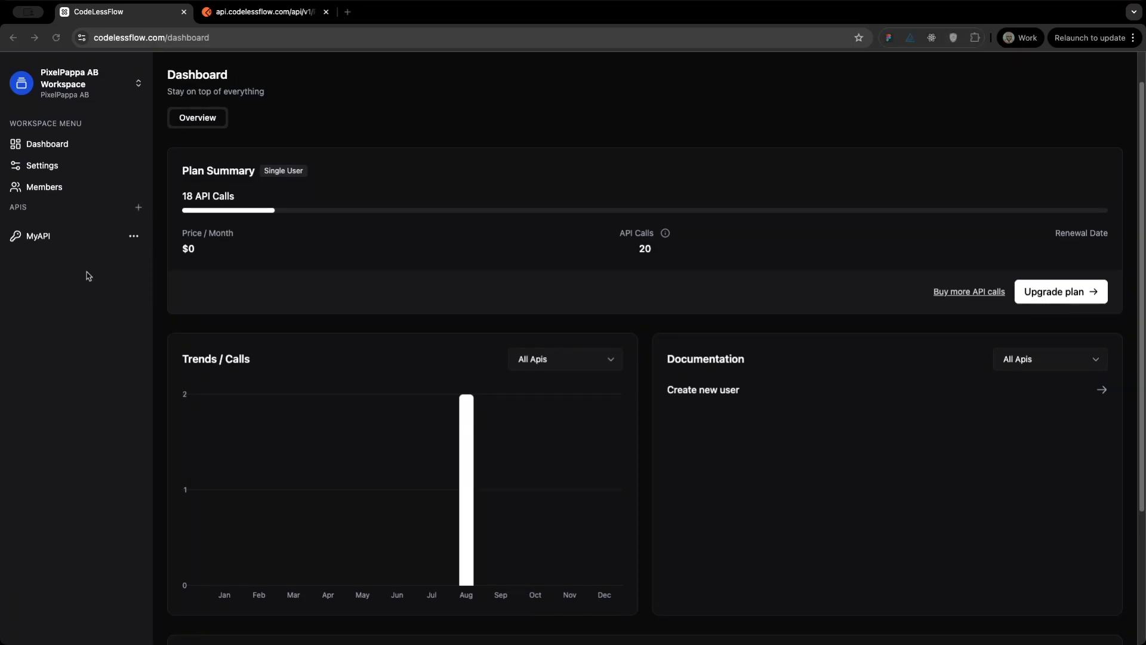
Open MyAPI and expand the GET users endpoint's documentation to review its fields and response example
{"action": "left_click", "coordinate": [67, 296]}
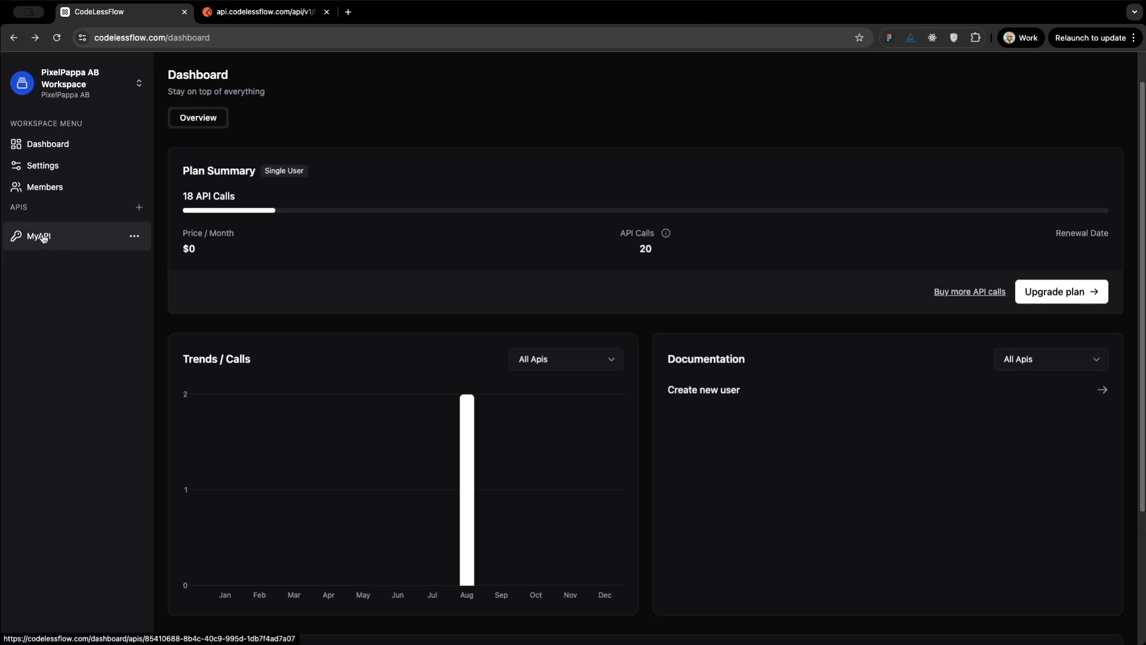
{"action": "left_click", "coordinate": [67, 240]}
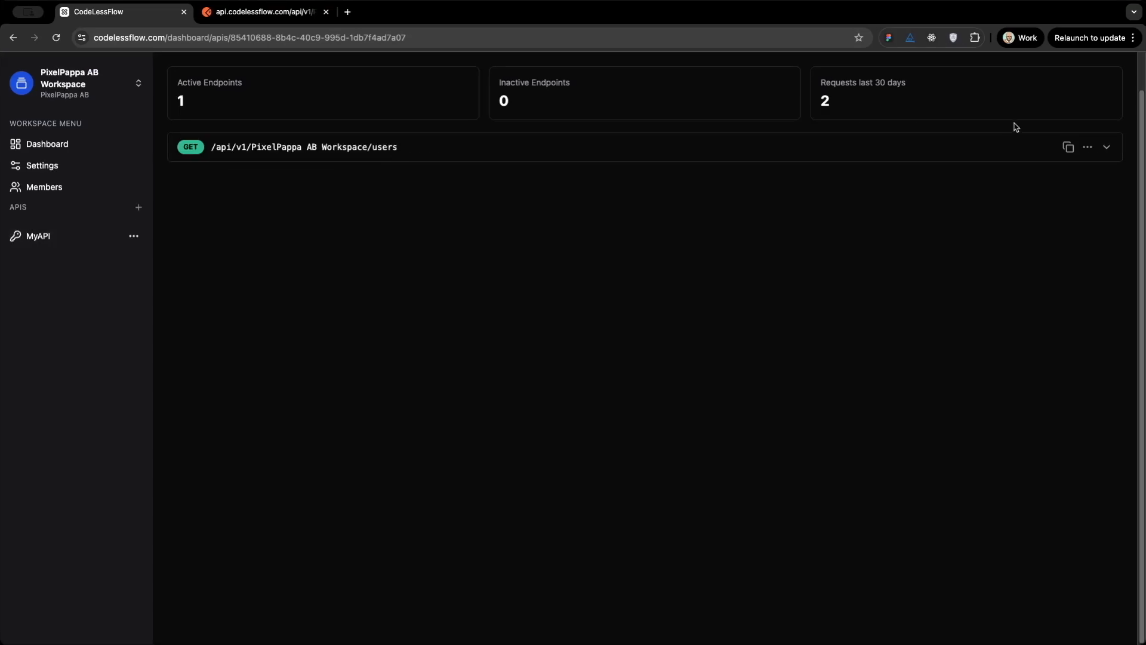
{"action": "left_click", "coordinate": [1106, 147]}
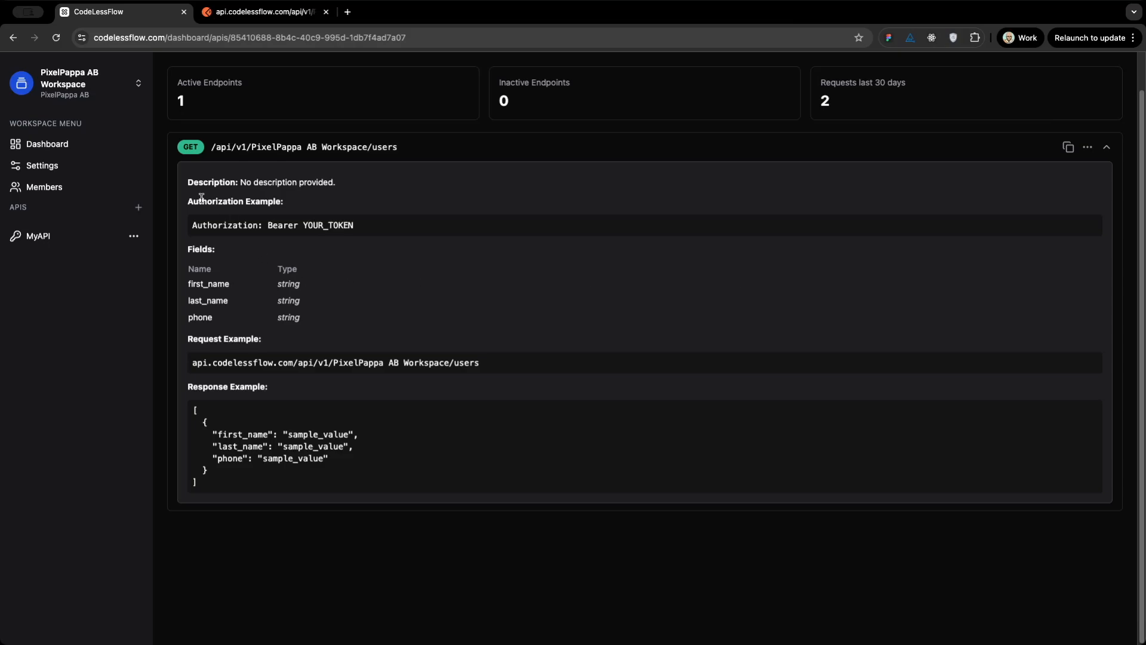
{"action": "left_click_drag", "start_coordinate": [188, 246], "coordinate": [331, 325]}
{"action": "left_click", "coordinate": [355, 337]}
{"action": "left_click_drag", "start_coordinate": [192, 408], "coordinate": [366, 492]}
{"action": "left_click", "coordinate": [440, 481]}
Edit the GET users endpoint to also include the state_province, address and city fields, and save the changes
{"action": "left_click", "coordinate": [1089, 151]}
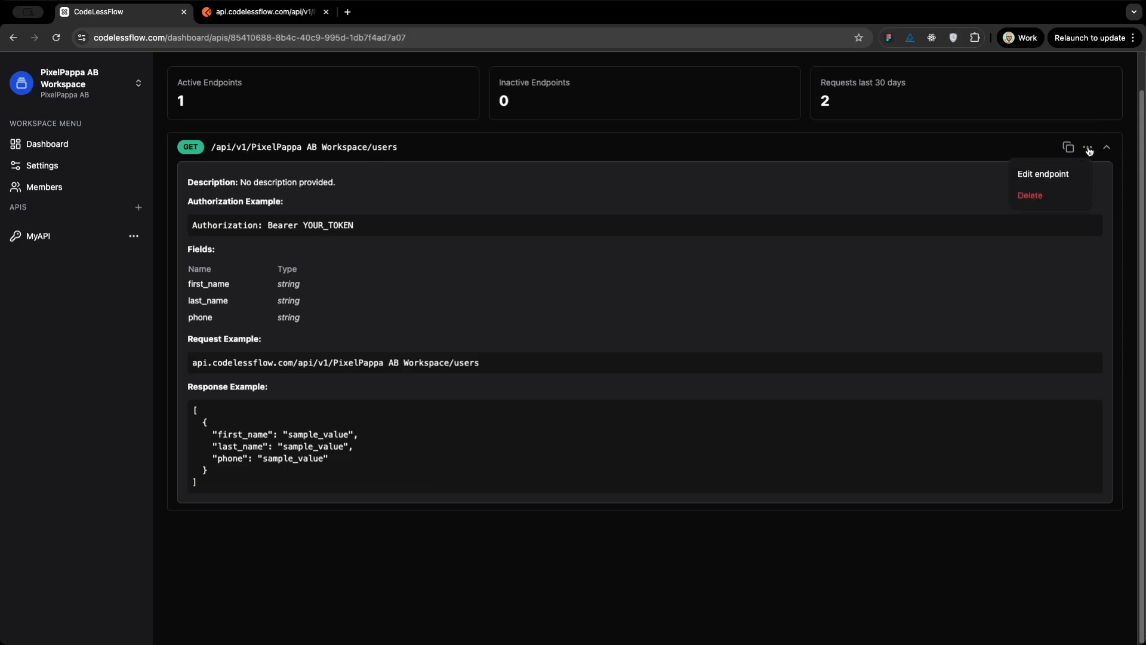
{"action": "left_click", "coordinate": [1039, 173]}
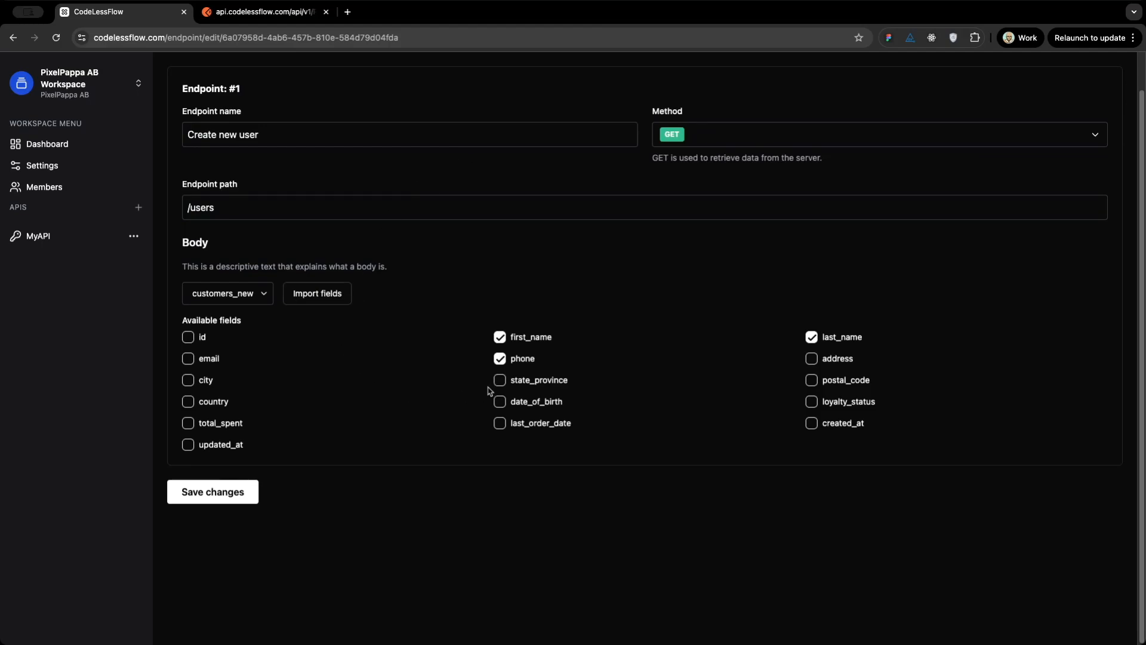
{"action": "left_click", "coordinate": [501, 382]}
{"action": "left_click", "coordinate": [810, 359]}
{"action": "left_click", "coordinate": [225, 498]}
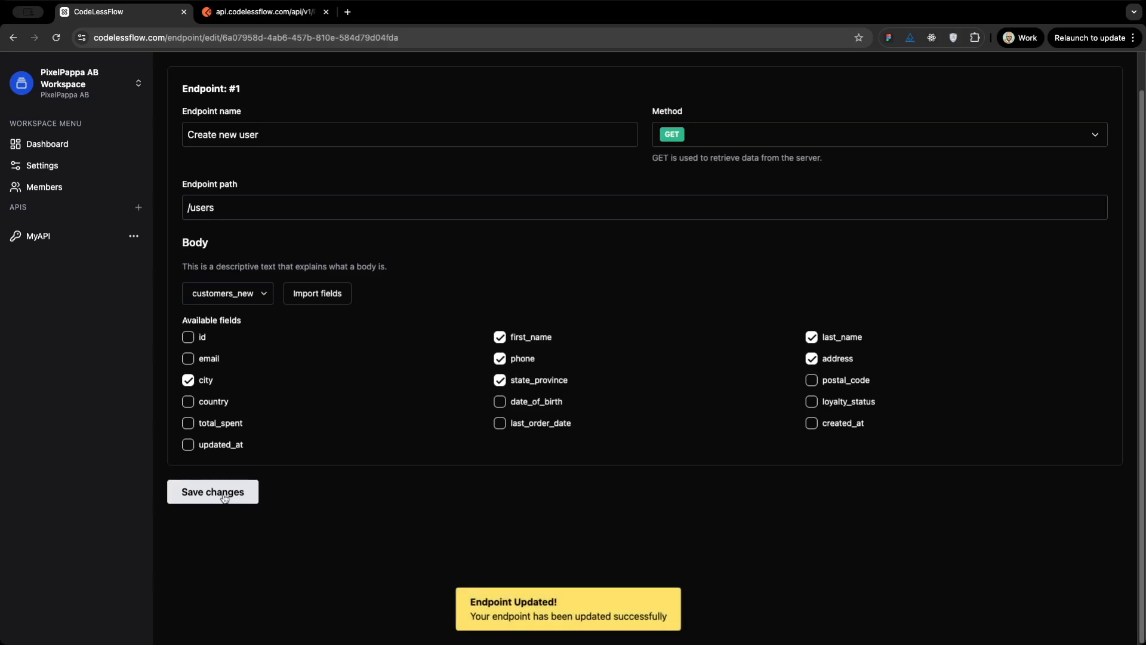
Return to MyAPI's overview and expand the updated GET users endpoint's documentation
{"action": "left_click", "coordinate": [50, 240]}
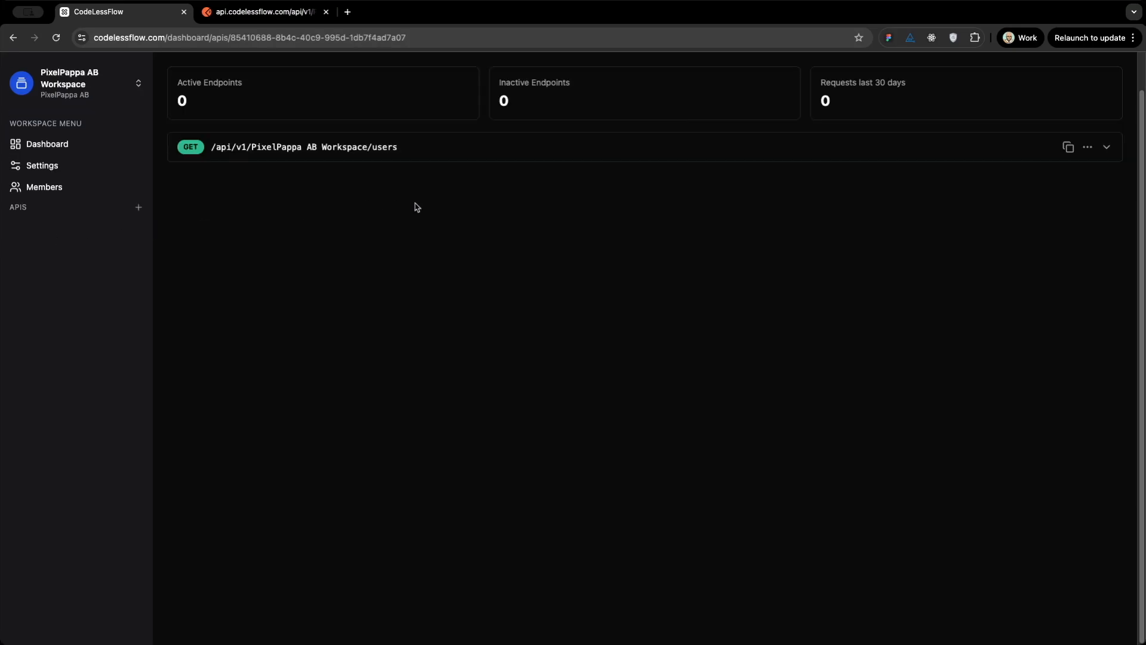
{"action": "left_click", "coordinate": [1107, 148]}
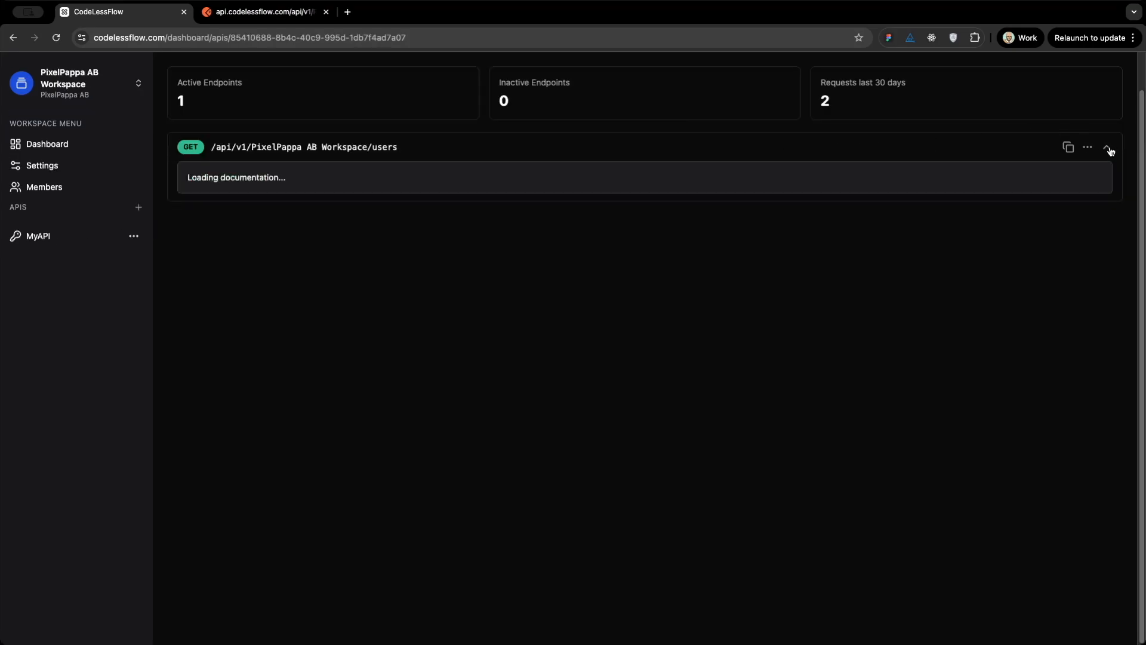